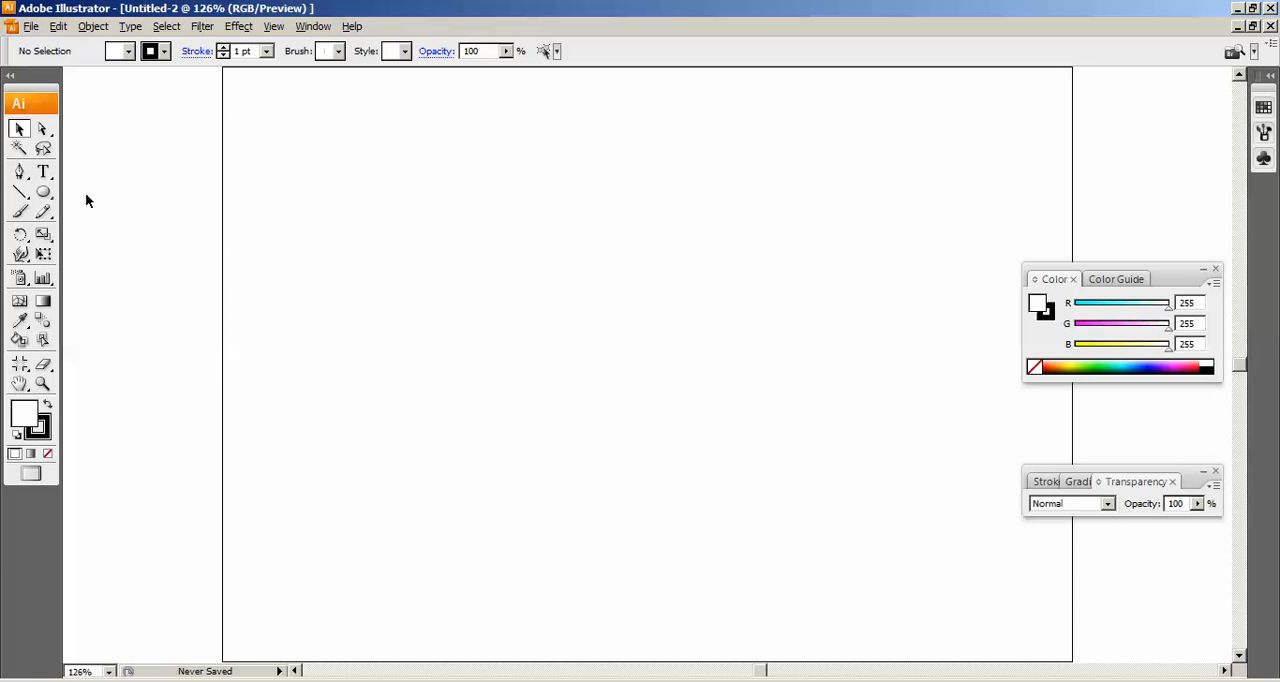
# Draw a three-sided polygon with a 0.899 in radius near the middle of the artboard.
pyautogui.click(44, 195)
pyautogui.moveTo(47, 200); pyautogui.dragTo(96, 262)
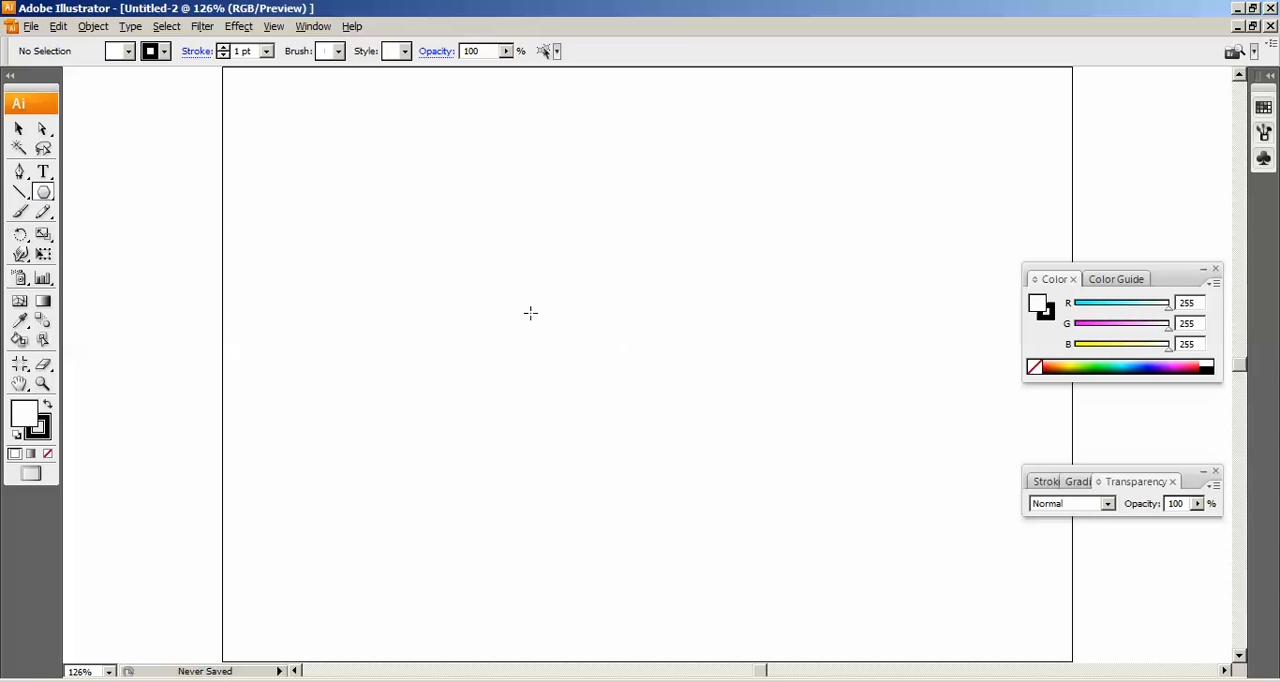
pyautogui.click(588, 320)
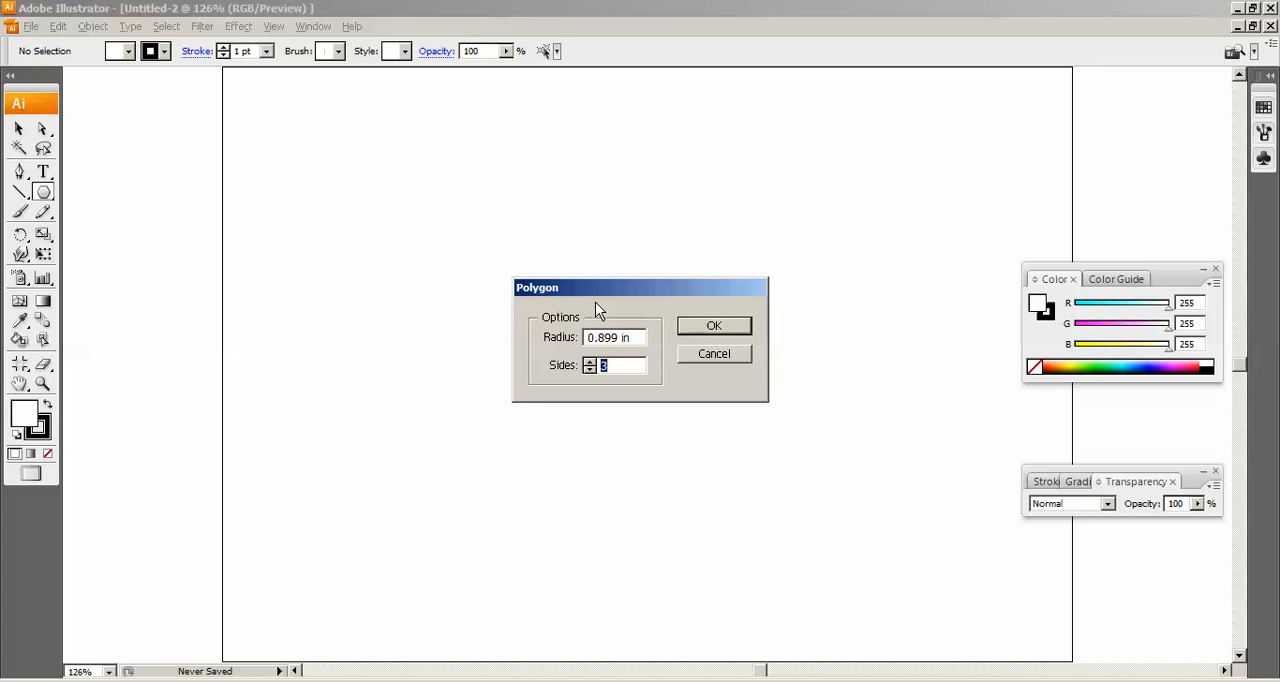
pyautogui.click(714, 325)
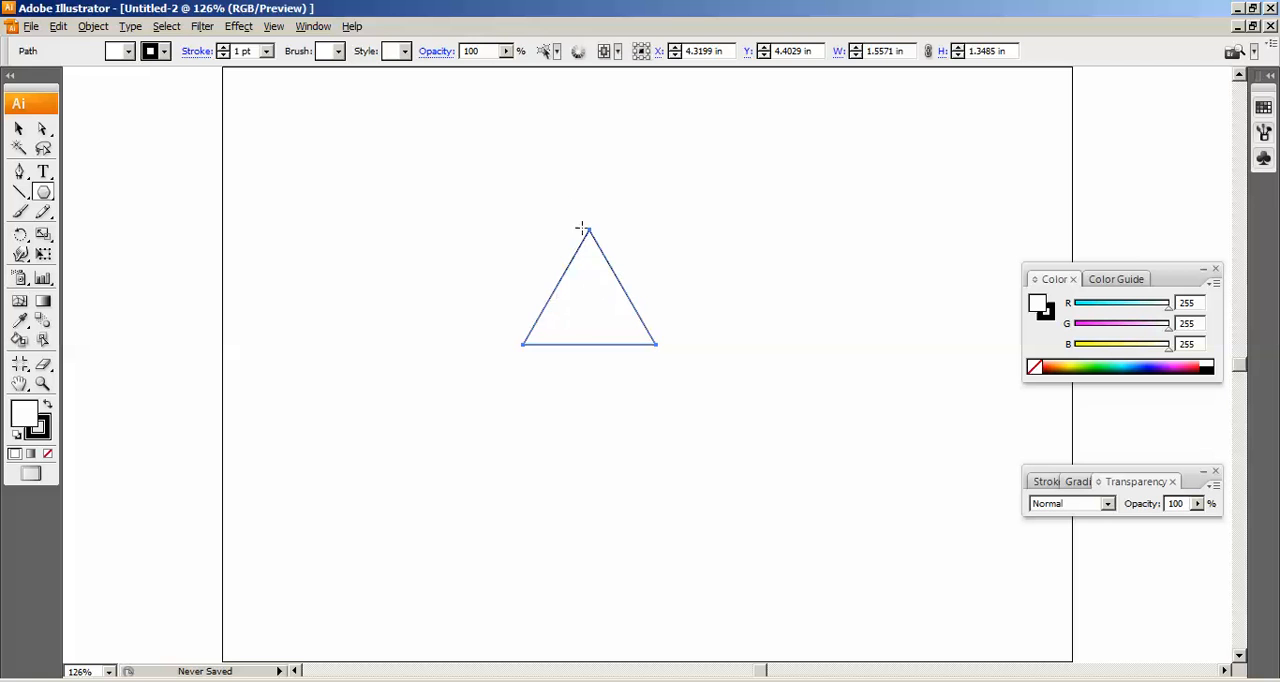
# Remove the stroke from the triangle.
pyautogui.click(18, 129)
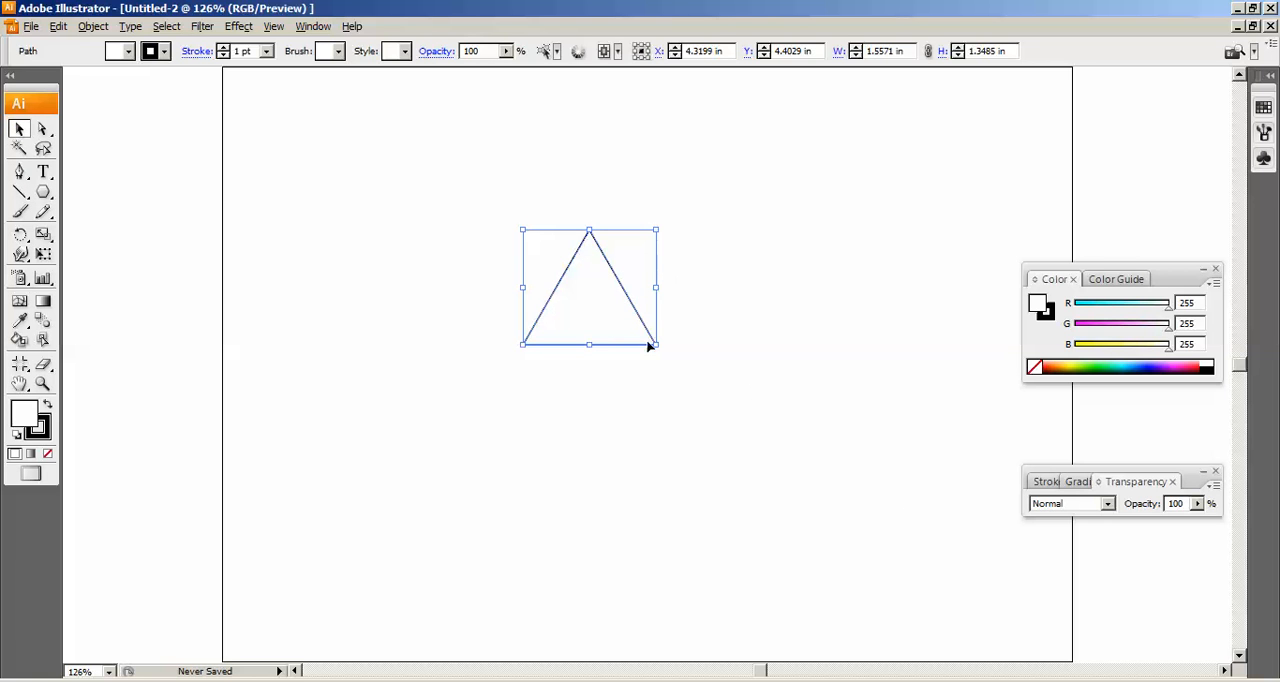
pyautogui.click(166, 52)
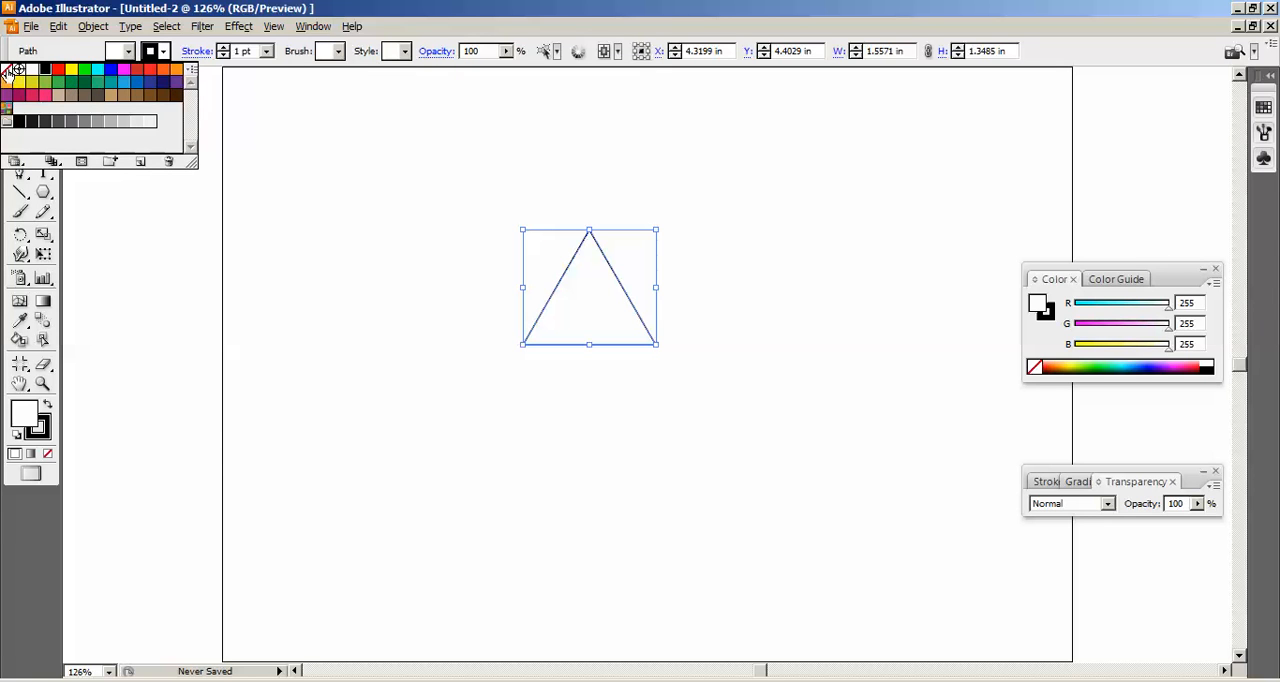
pyautogui.click(8, 70)
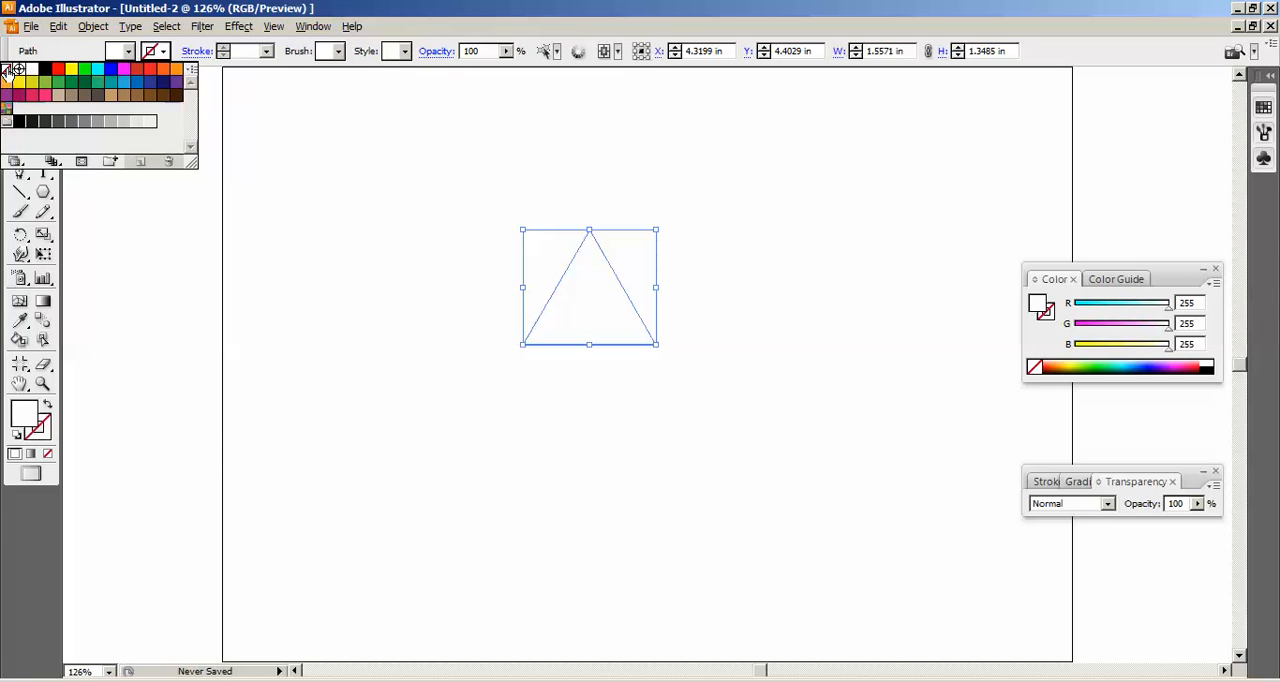
# Enlarge the triangle to about 3.57 in wide and 3.09 in high.
pyautogui.click(617, 323)
pyautogui.hotkey('ctrl', '+')
pyautogui.hotkey('ctrl', '+')
pyautogui.hotkey('ctrl', '+')
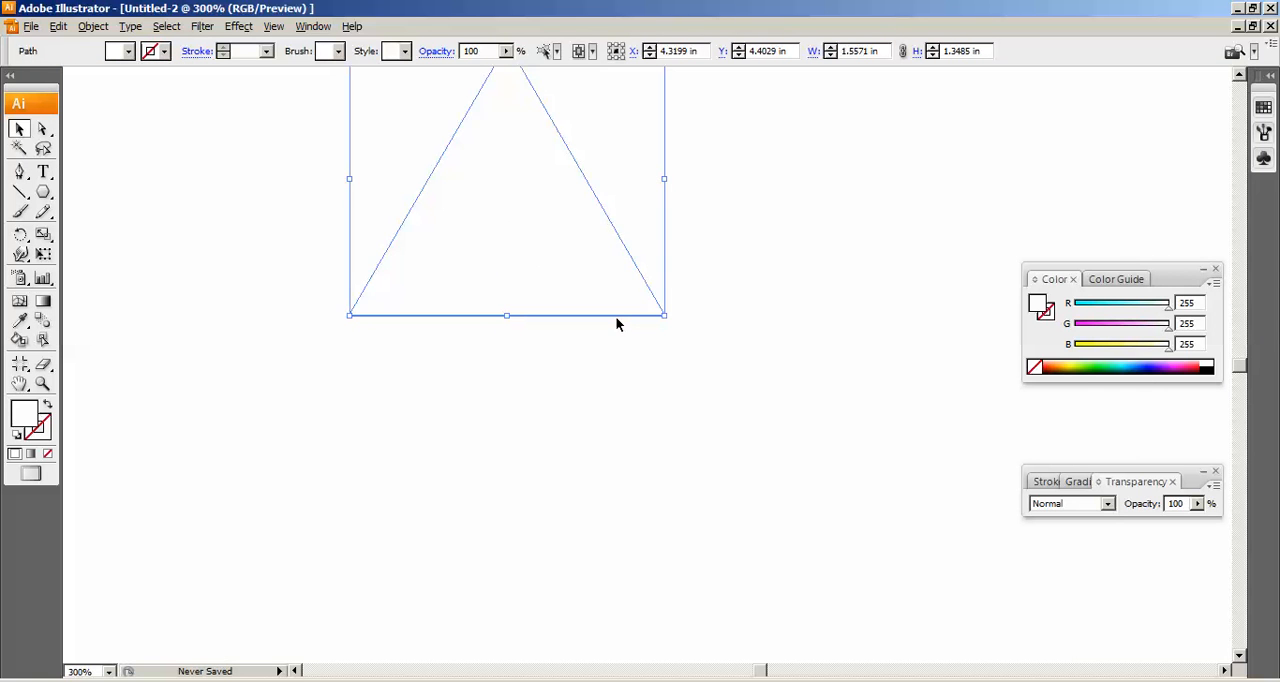
pyautogui.hotkey('ctrl', '-')
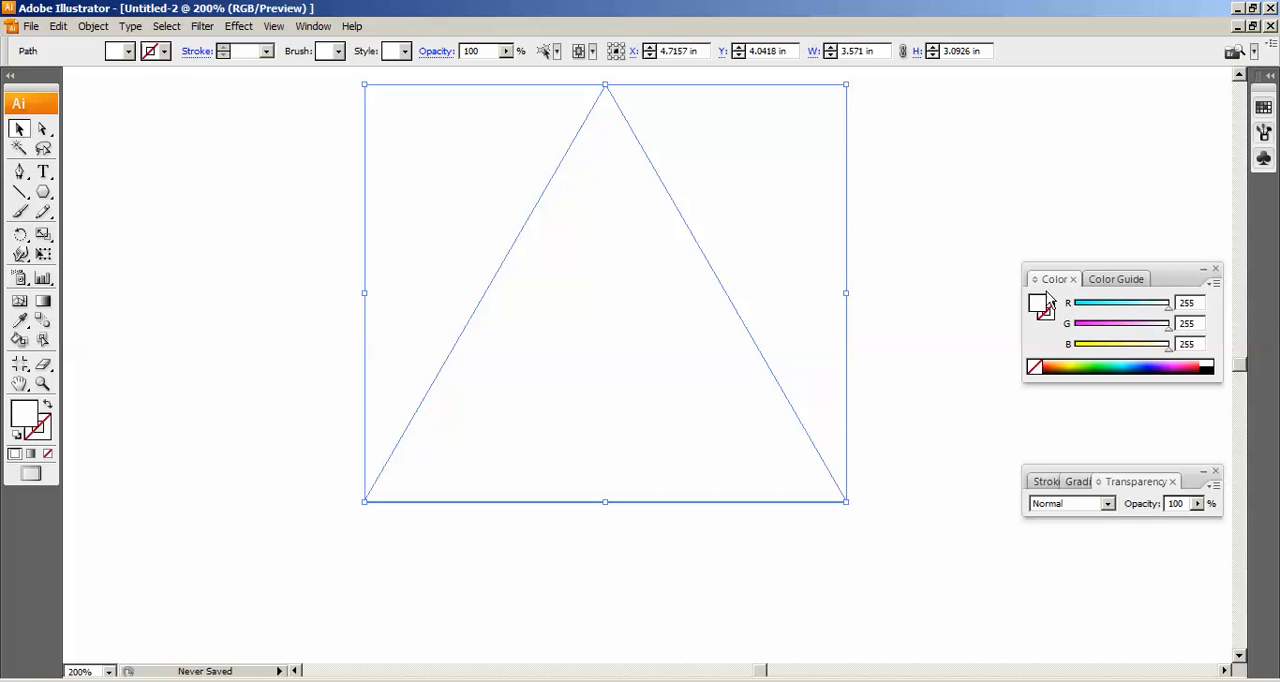
# Fill the triangle with orange, using RGB values 252, 175 and 23.
pyautogui.doubleClick(1188, 304)
pyautogui.write('252')
pyautogui.press('Tab')
pyautogui.write('175')
pyautogui.press('Return')
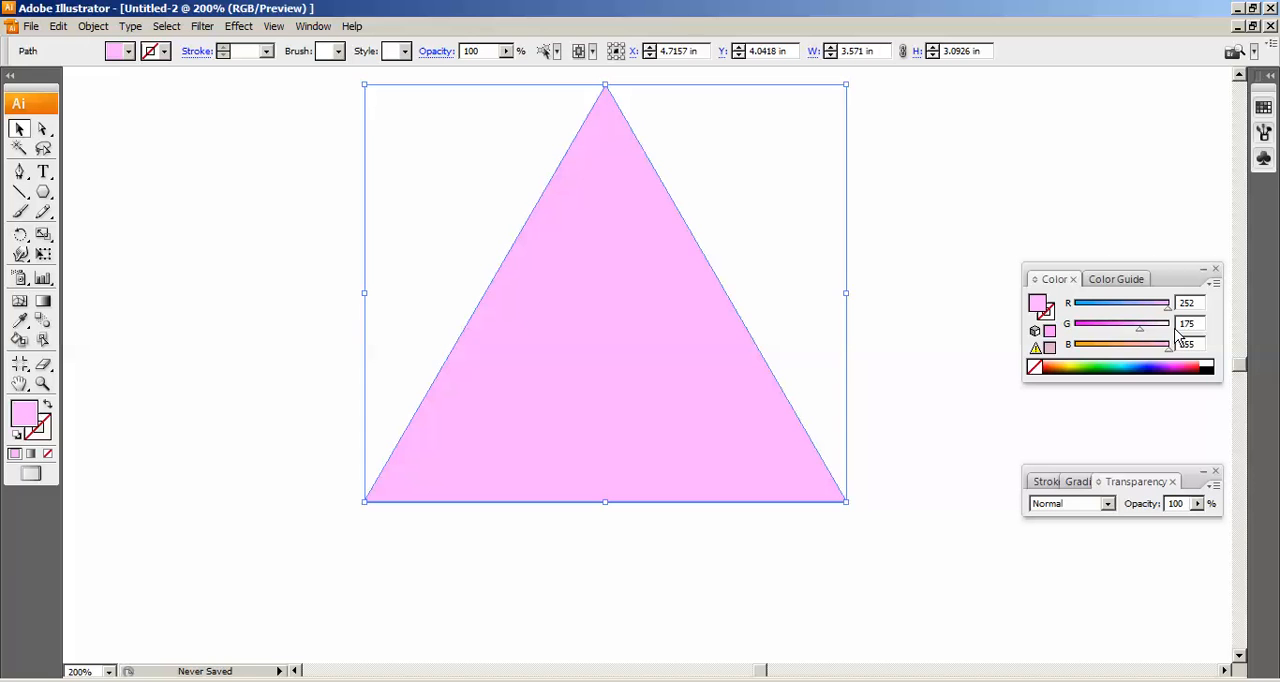
pyautogui.moveTo(1167, 350); pyautogui.dragTo(1086, 352)
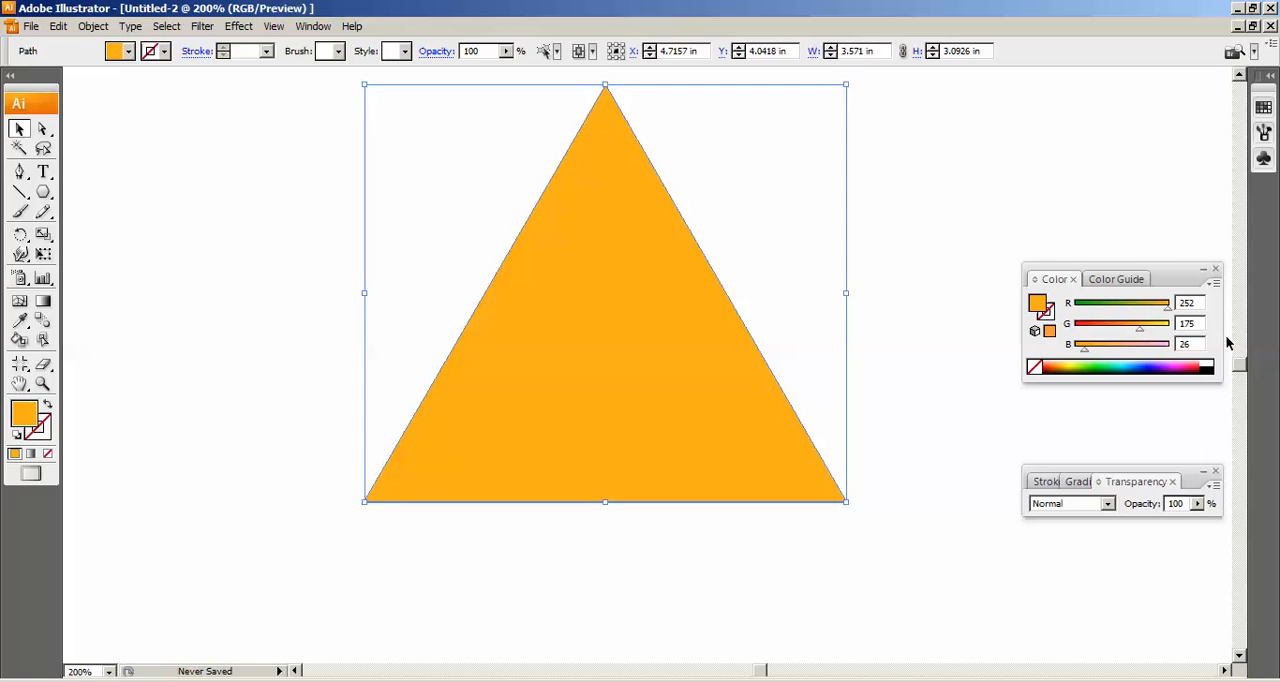
pyautogui.click(1195, 344)
pyautogui.write('2')
pyautogui.click(877, 550)
pyautogui.click(677, 414)
pyautogui.hotkey('ctrl', '-')
pyautogui.click(824, 453)
pyautogui.click(677, 406)
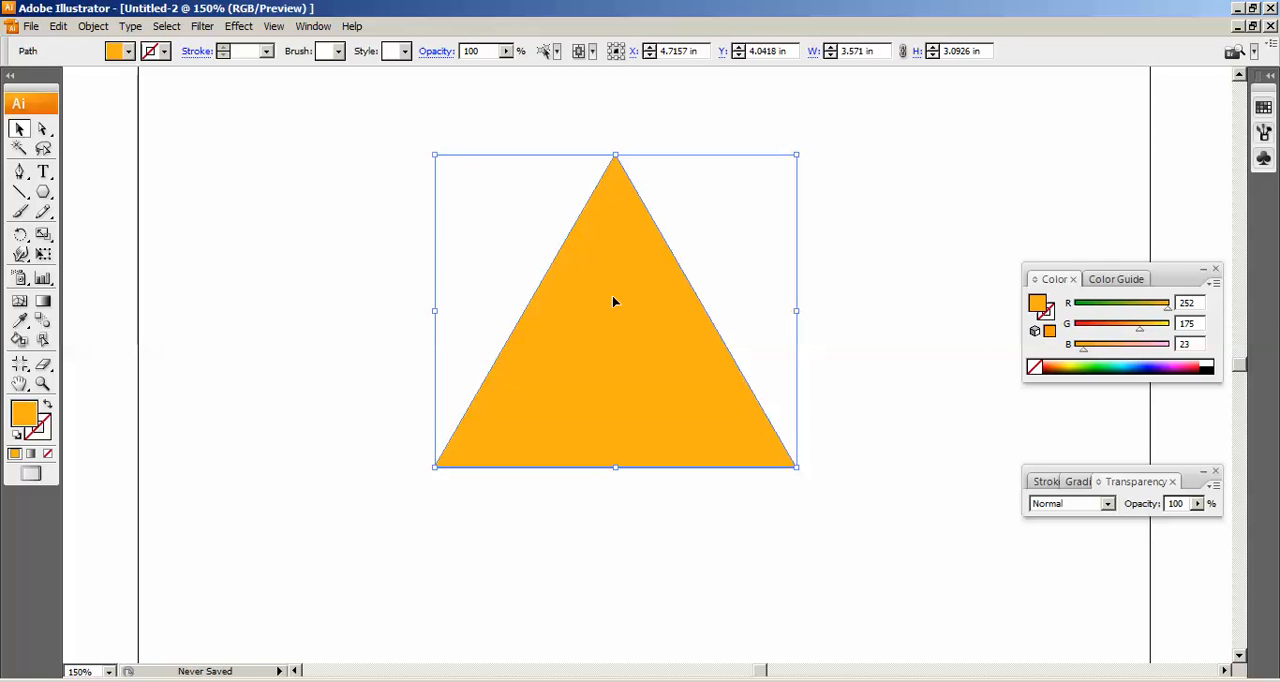
pyautogui.click(698, 274)
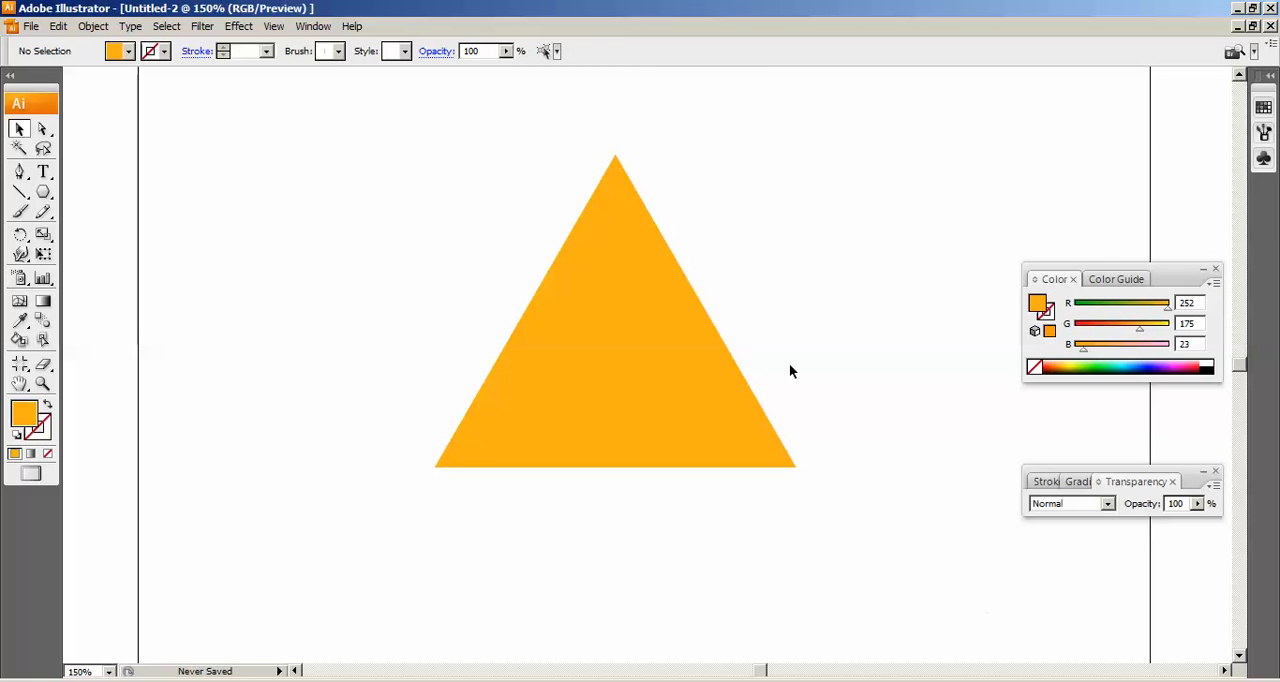
pyautogui.click(657, 340)
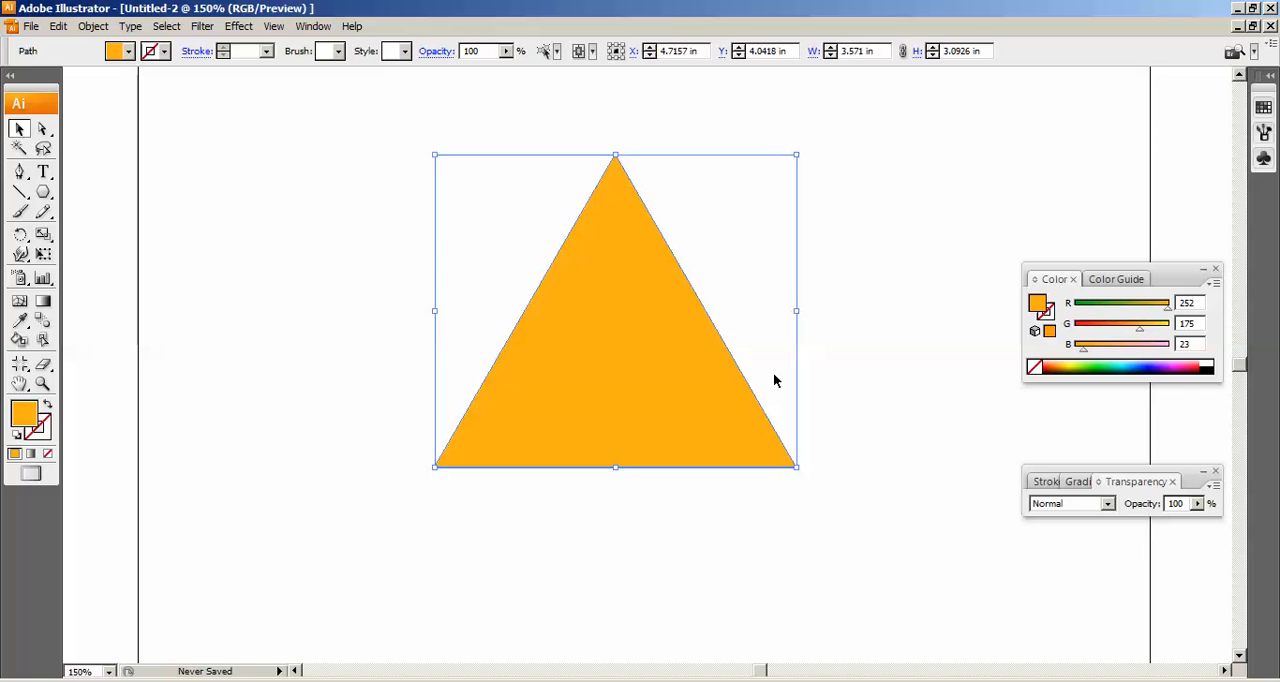
pyautogui.click(826, 357)
# Apply the Round Corners effect to the triangle with a radius of 0.3 in.
pyautogui.click(678, 333)
pyautogui.click(244, 28)
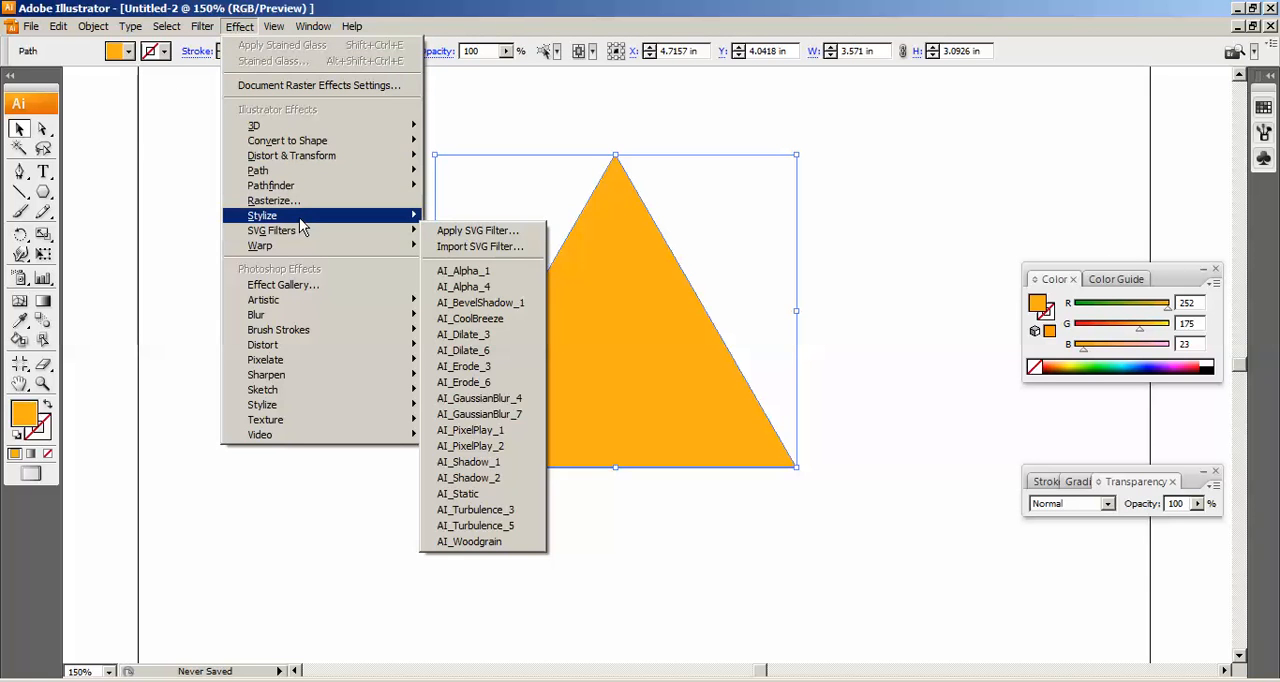
pyautogui.moveTo(300, 219)
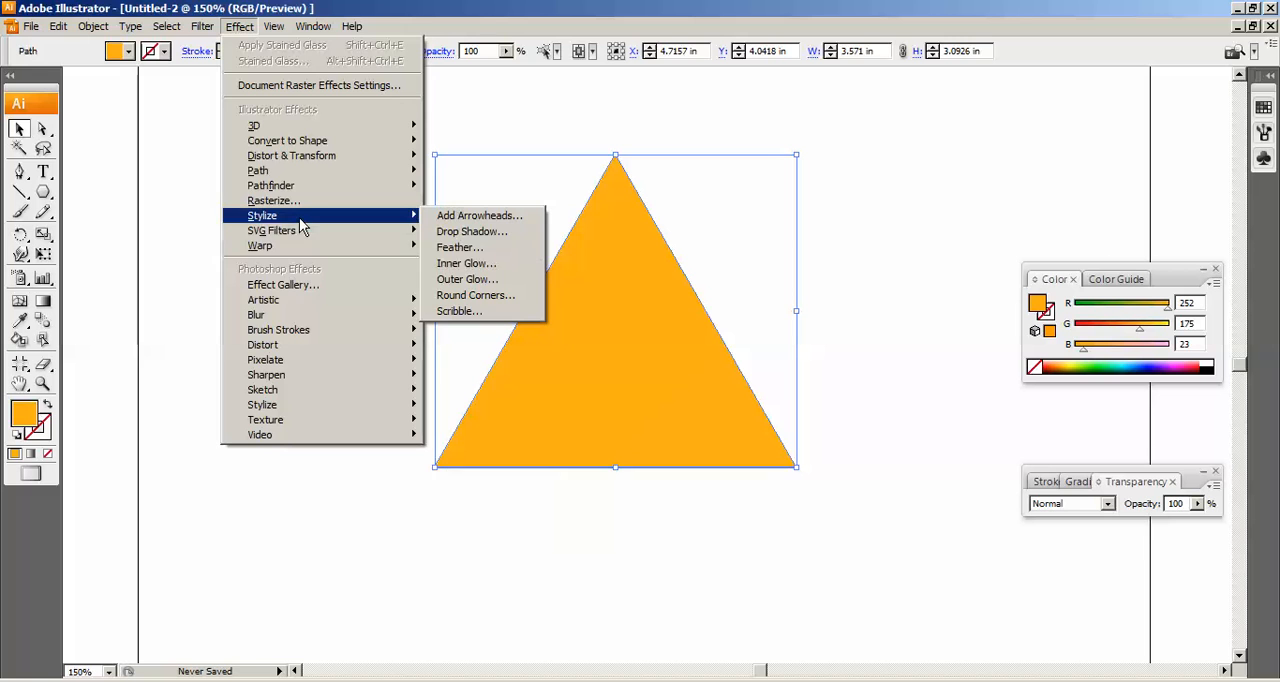
pyautogui.click(465, 298)
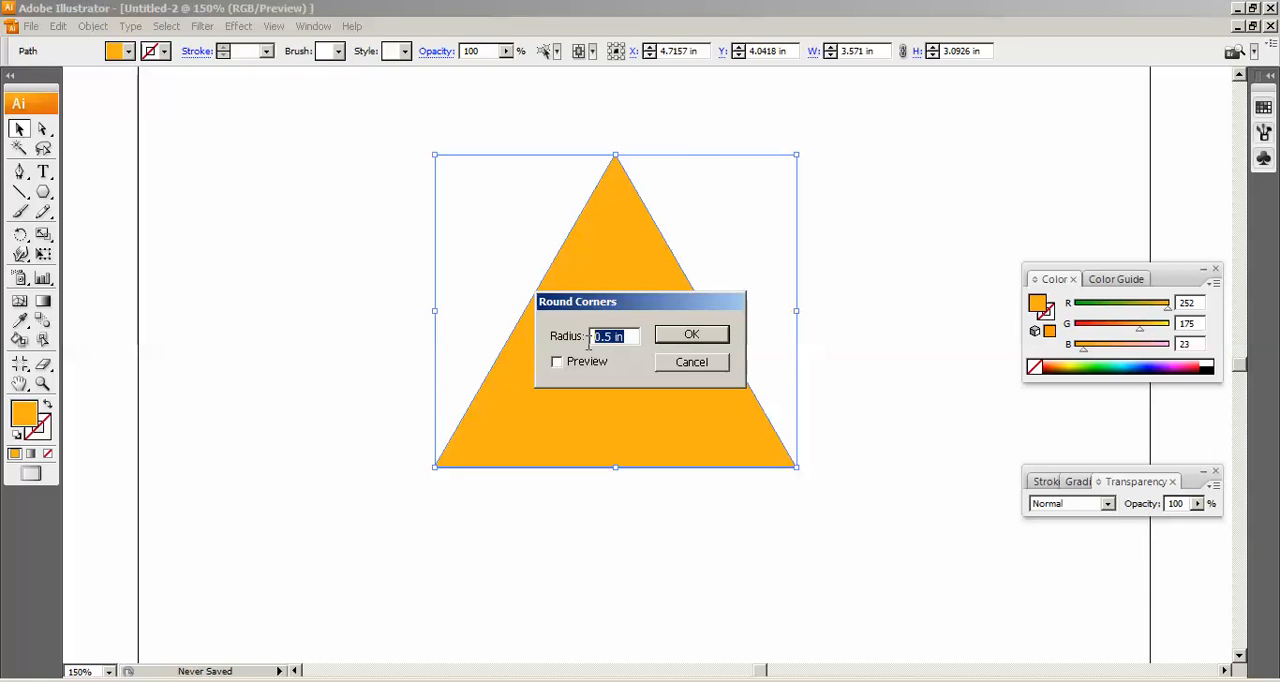
pyautogui.write('0.')
pyautogui.write('3')
pyautogui.press('Return')
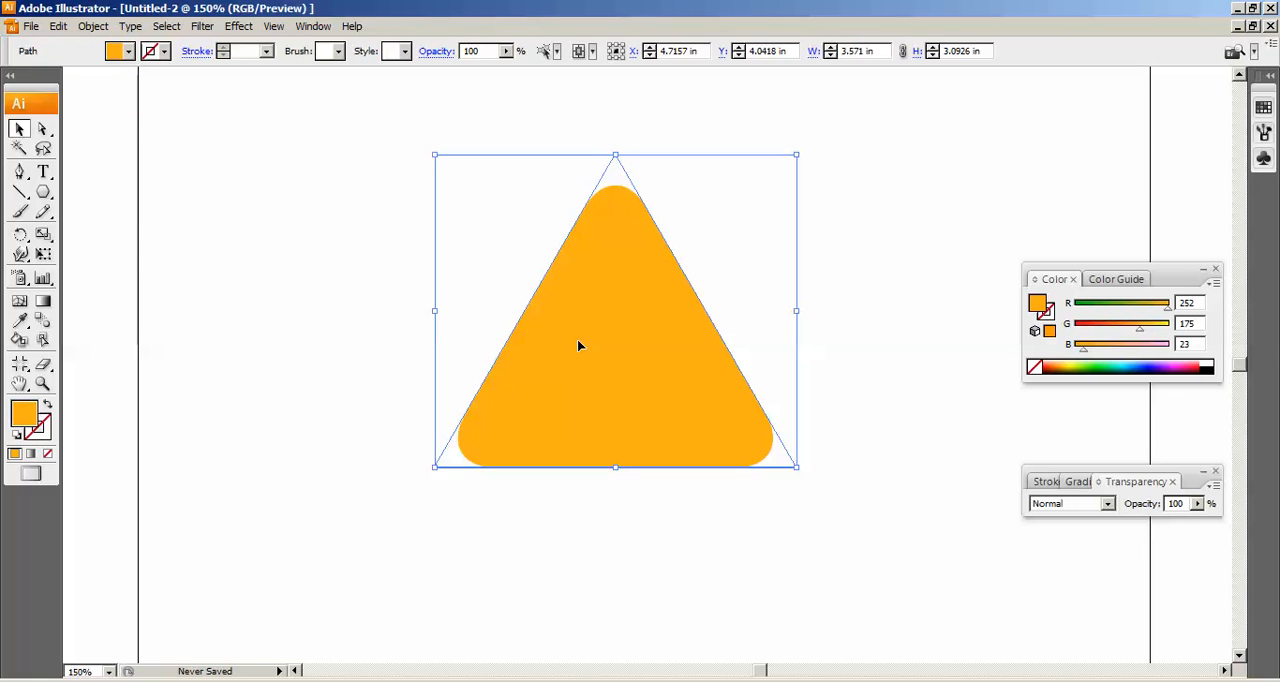
pyautogui.click(810, 218)
pyautogui.click(621, 208)
pyautogui.click(827, 522)
# Copy the rounded triangle and paste the copy directly in front of the original.
pyautogui.click(734, 435)
pyautogui.click(58, 28)
pyautogui.click(110, 108)
pyautogui.click(58, 26)
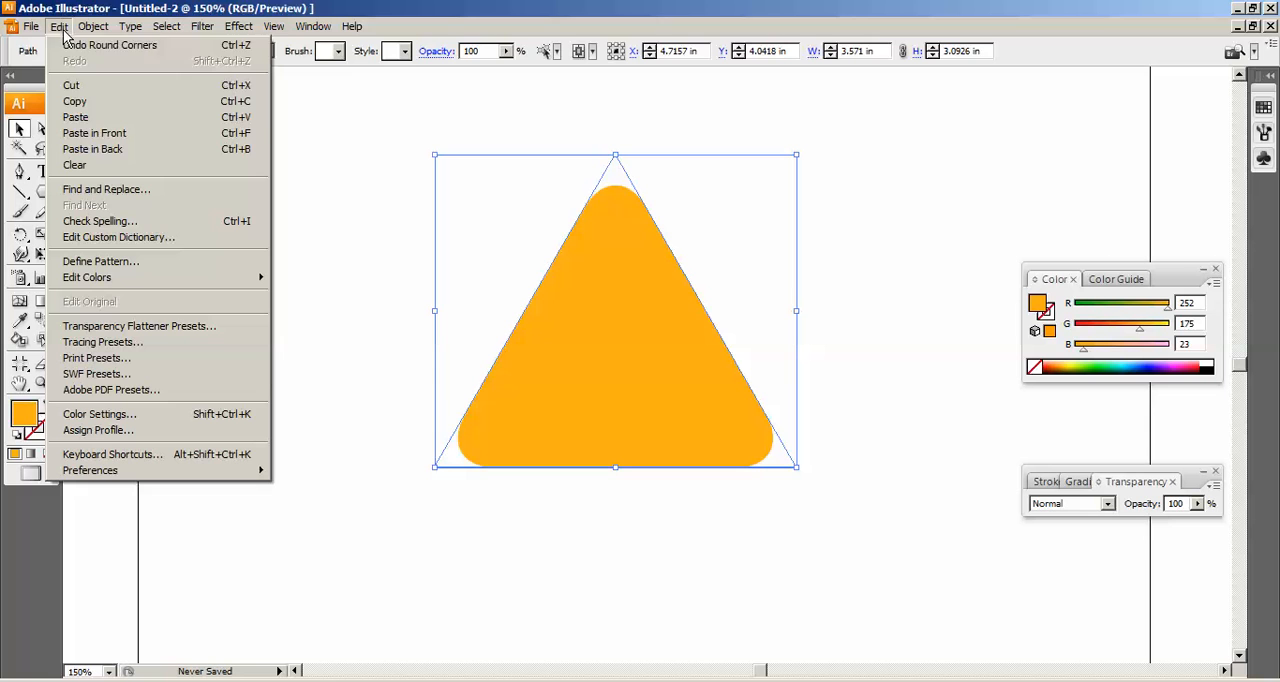
pyautogui.click(162, 137)
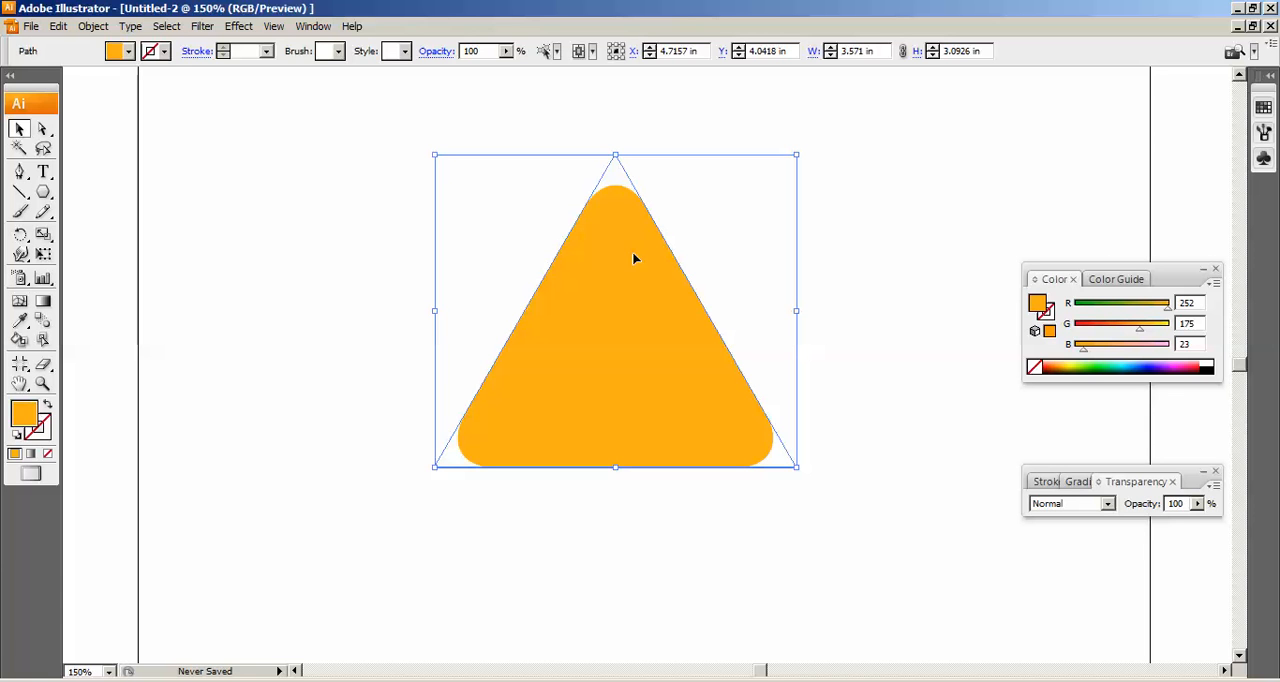
# Start a Stained Glass texture effect on the front triangle and set its cell size to 36.
pyautogui.click(243, 27)
pyautogui.moveTo(300, 422)
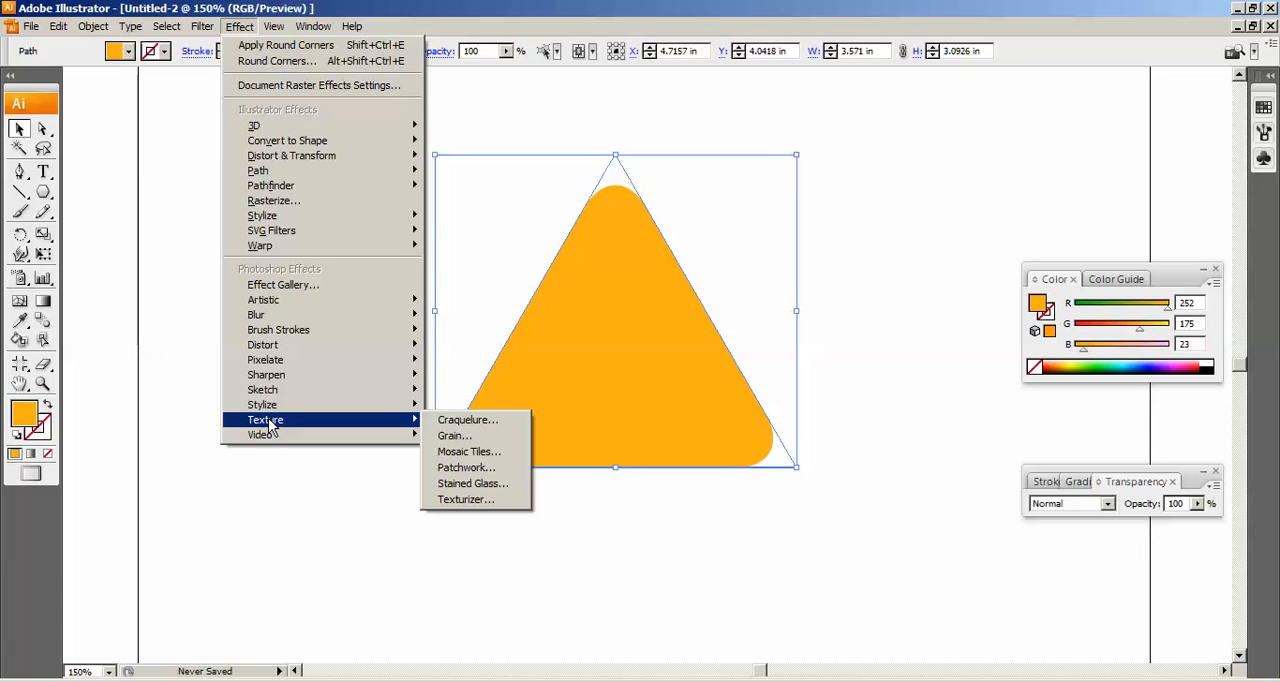
pyautogui.click(465, 487)
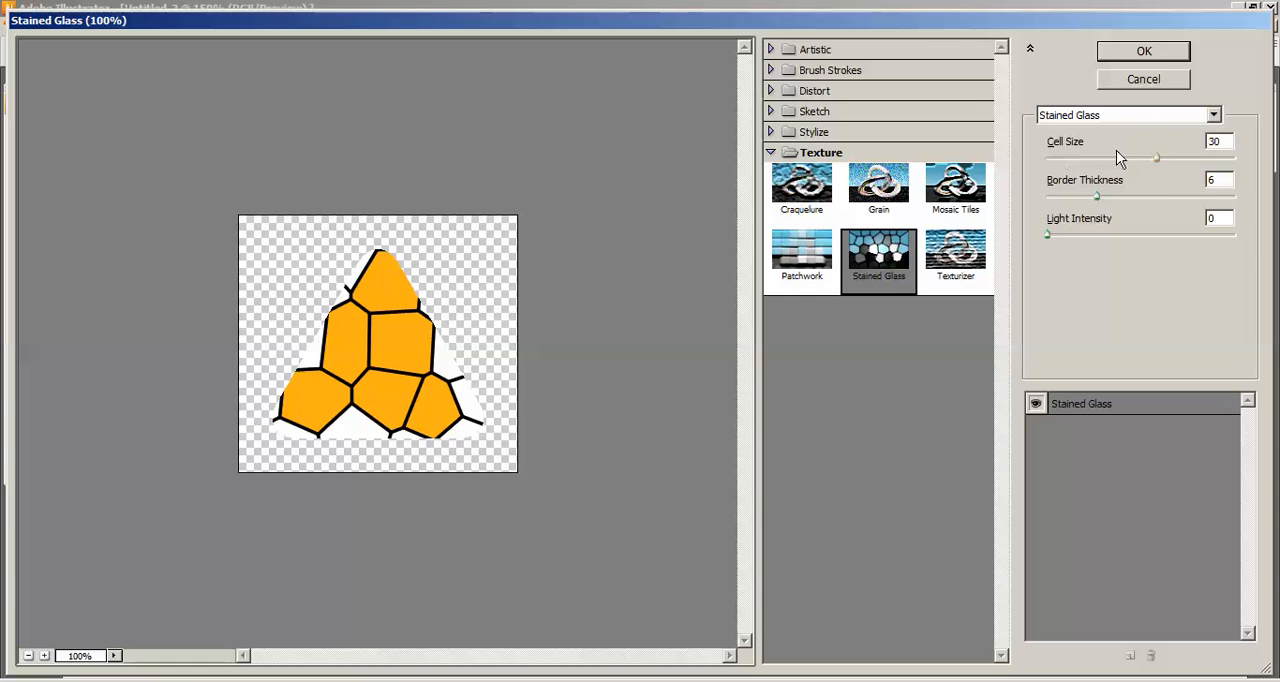
pyautogui.moveTo(1222, 141); pyautogui.dragTo(1208, 140)
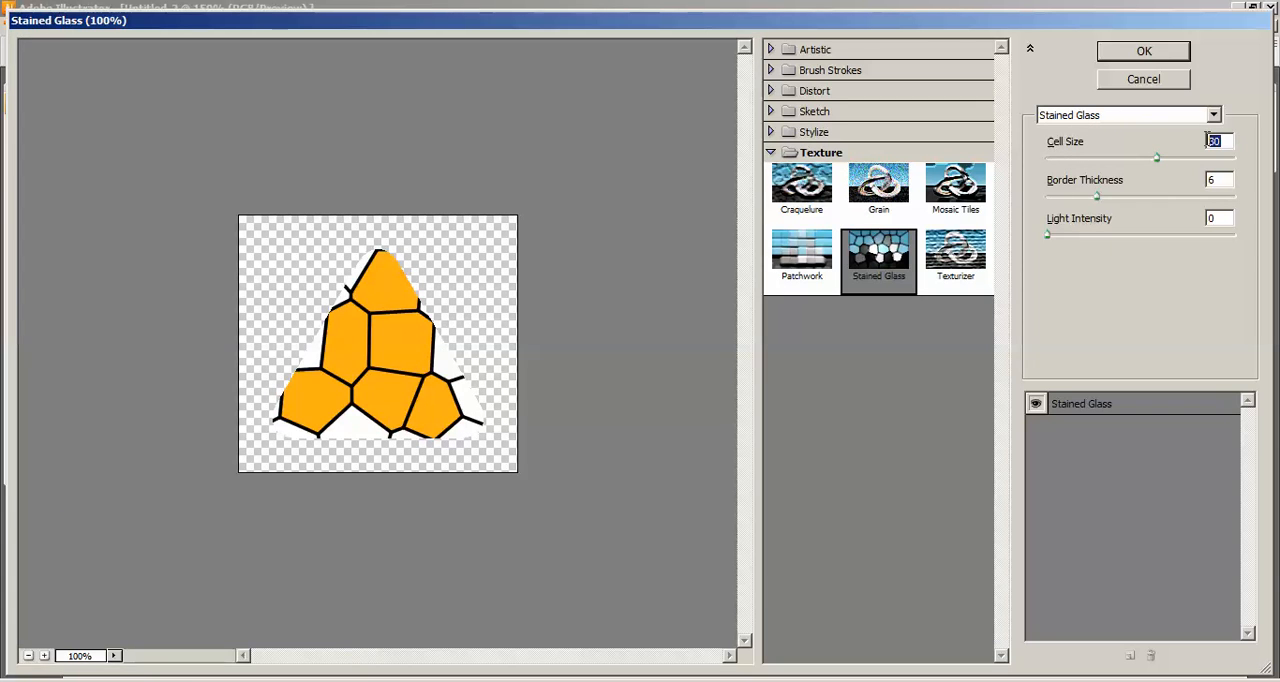
pyautogui.write('35')
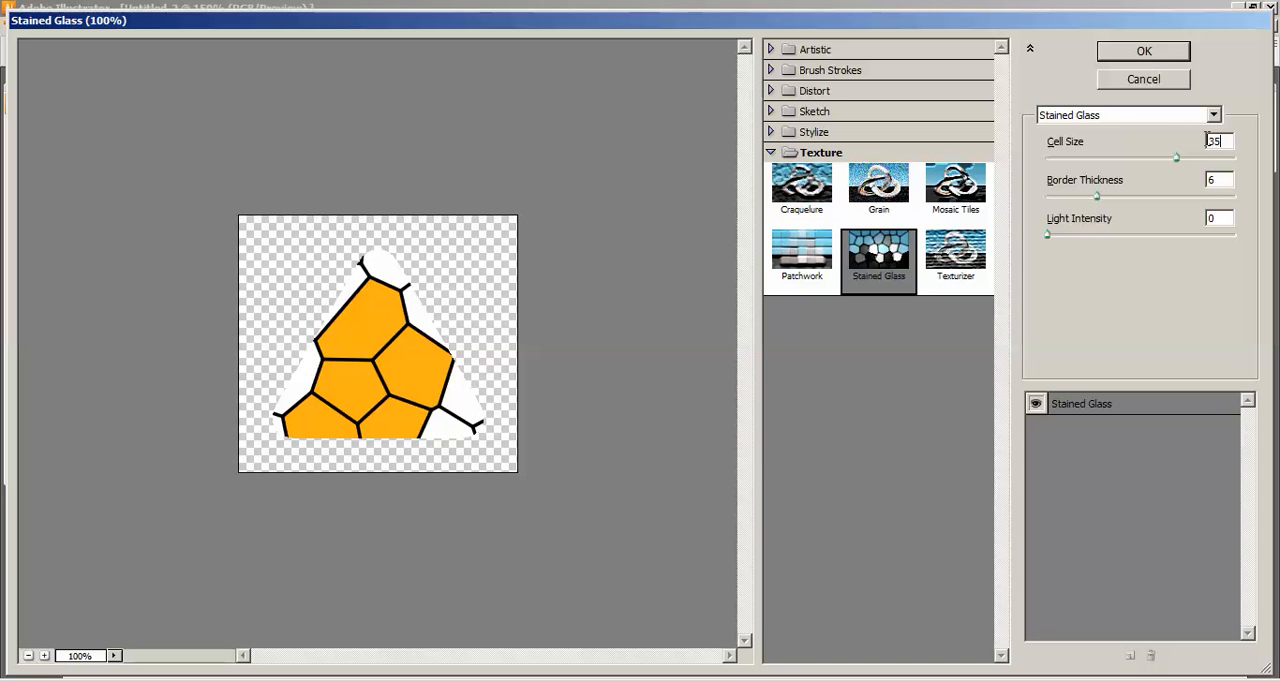
pyautogui.press('BackSpace')
pyautogui.press('BackSpace')
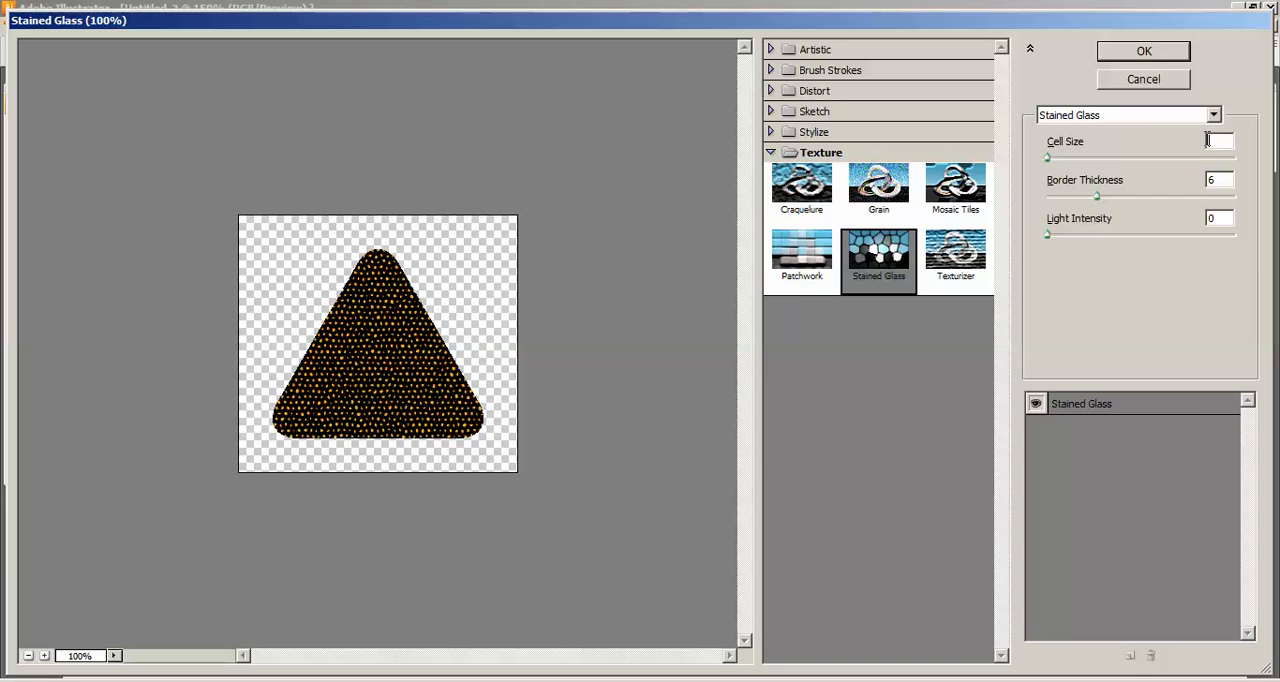
pyautogui.write('36')
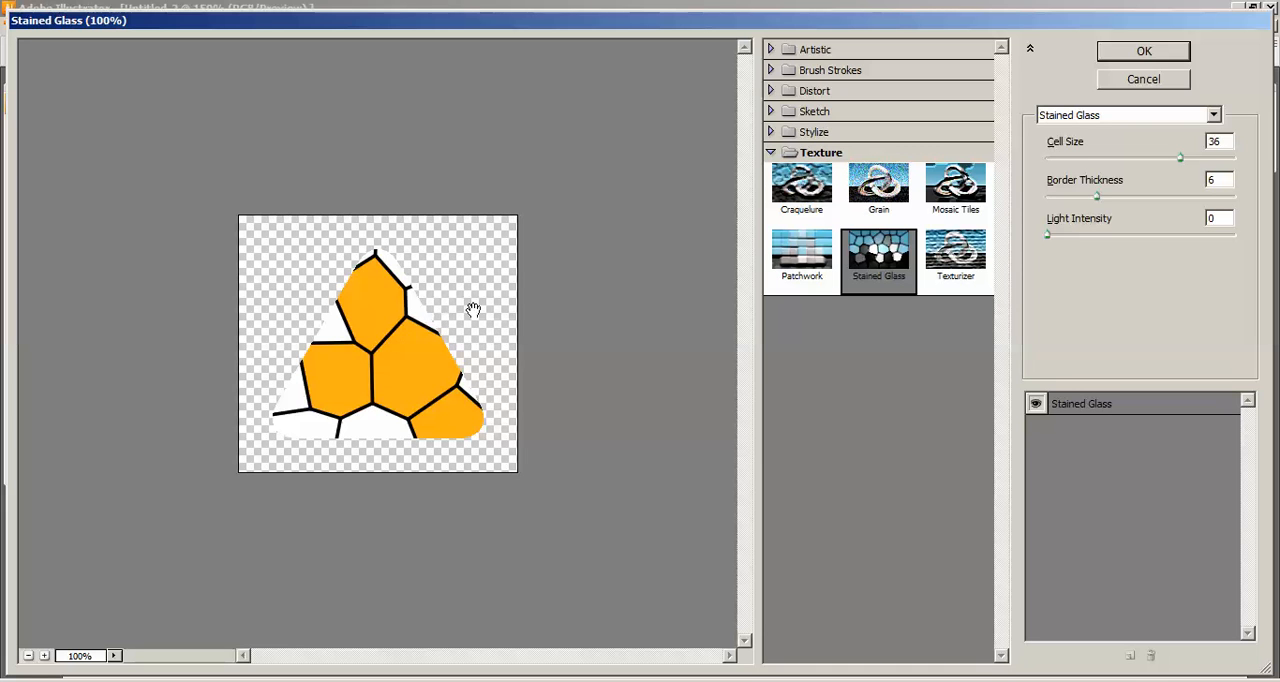
# Set the Stained Glass border thickness to 8 and apply the effect.
pyautogui.click(1214, 179)
pyautogui.write('78')
pyautogui.press('BackSpace')
pyautogui.press('BackSpace')
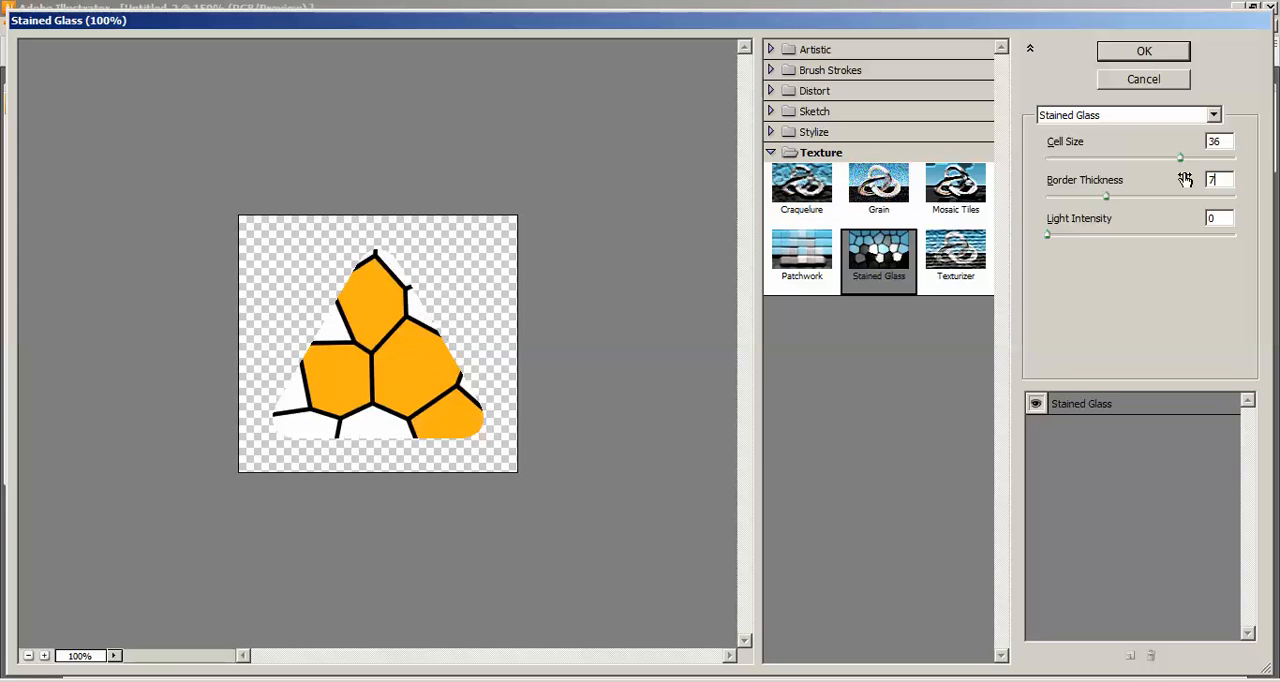
pyautogui.write('8')
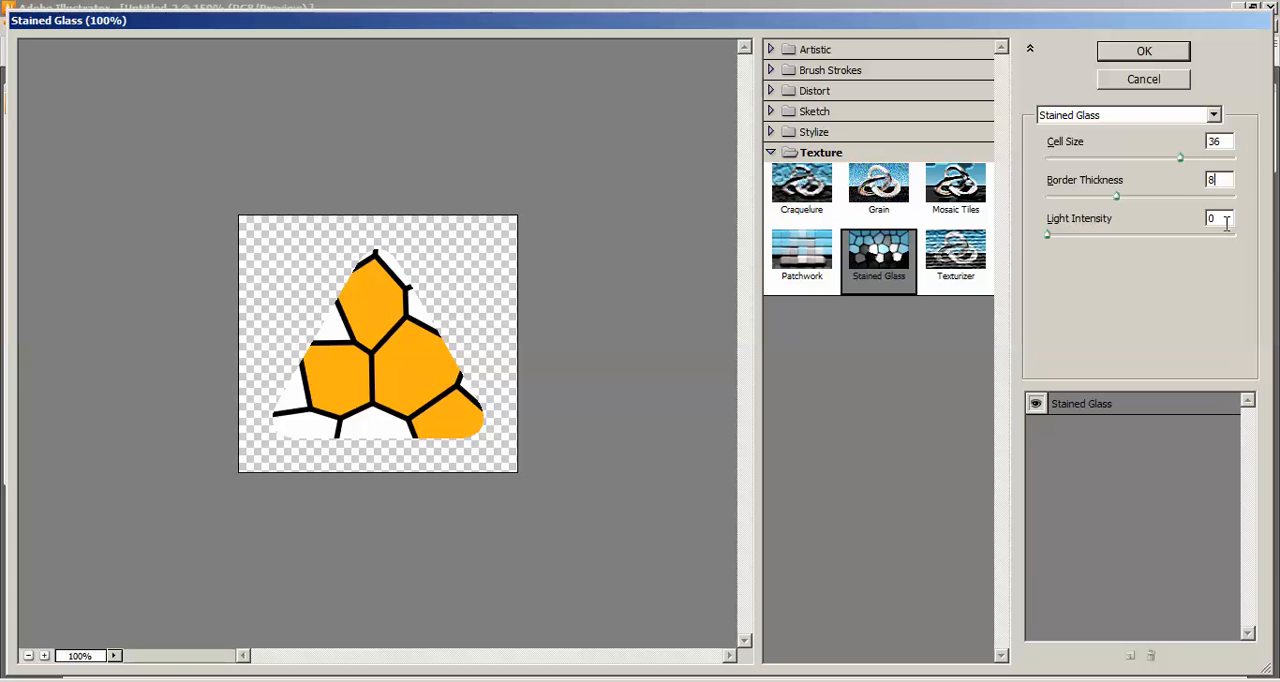
pyautogui.press('Return')
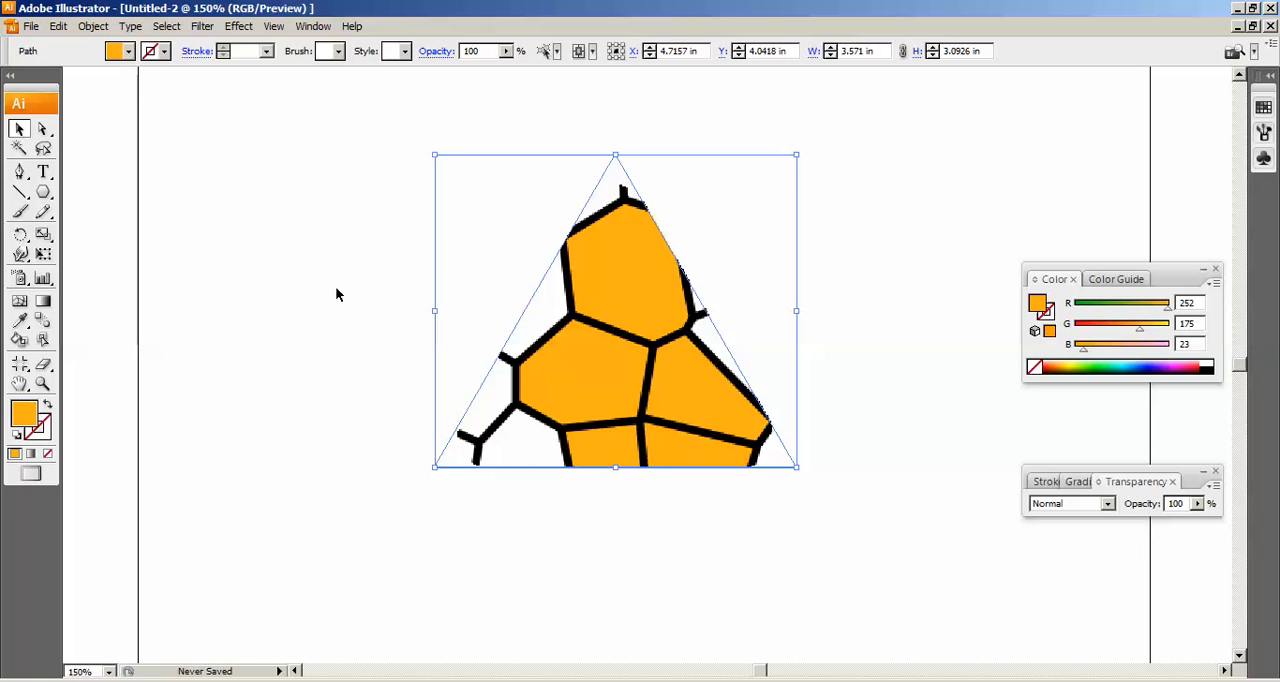
# Expand the appearance of the stained-glass triangle and open the Live Trace tracing options for it.
pyautogui.click(94, 26)
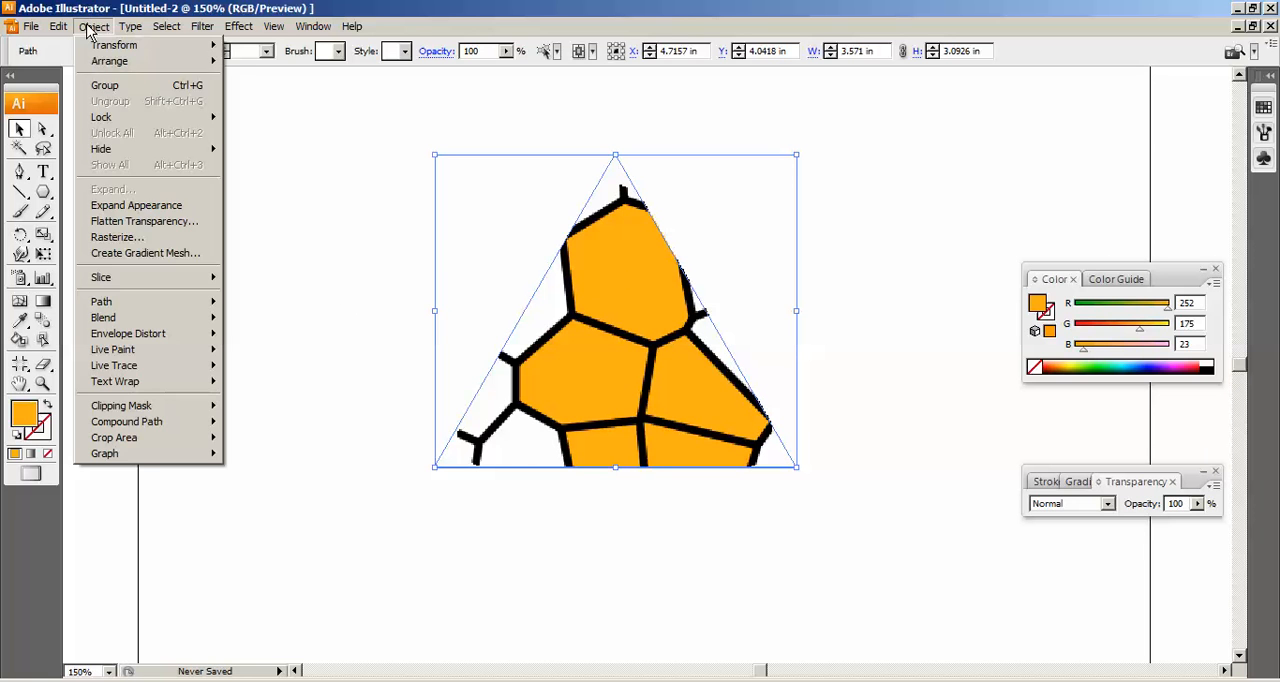
pyautogui.click(147, 212)
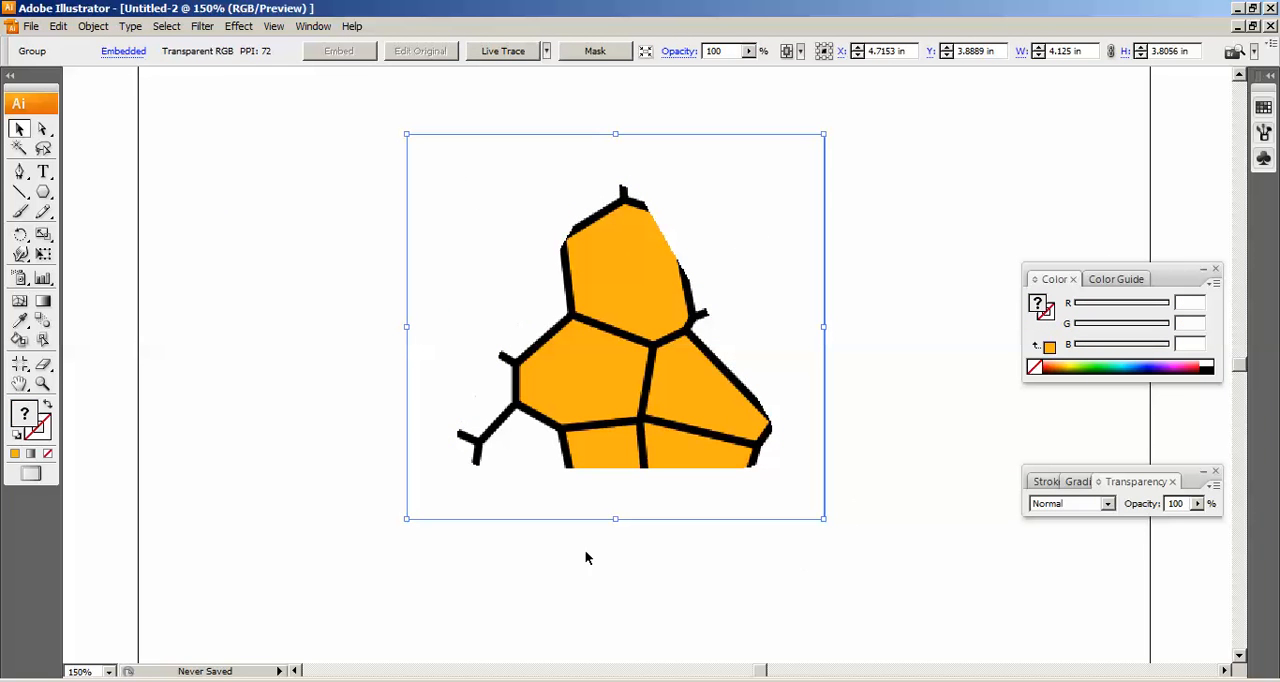
pyautogui.click(88, 28)
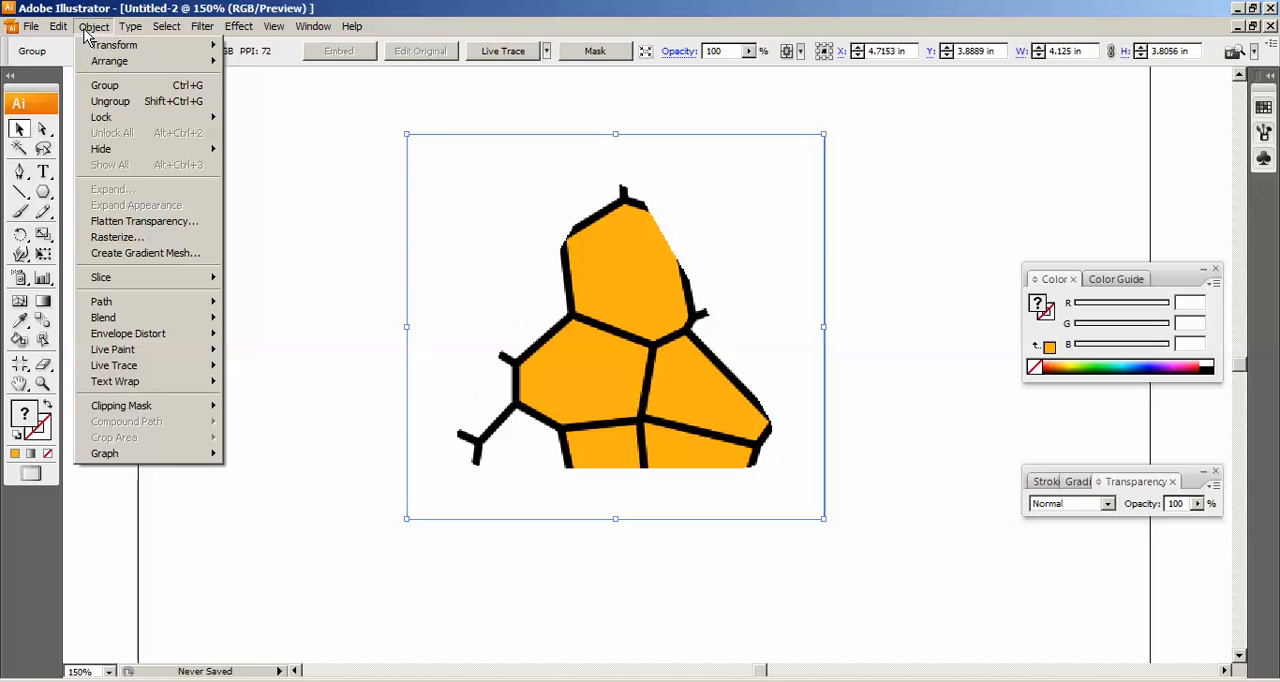
pyautogui.moveTo(205, 368)
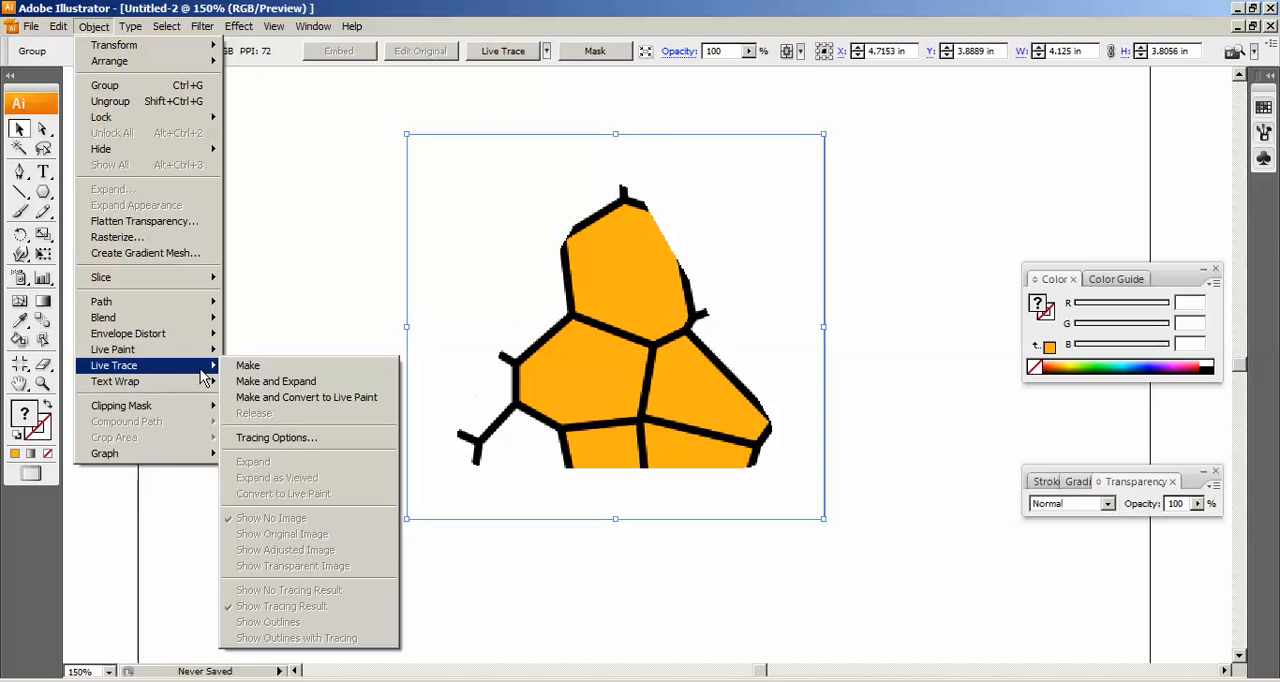
pyautogui.click(284, 440)
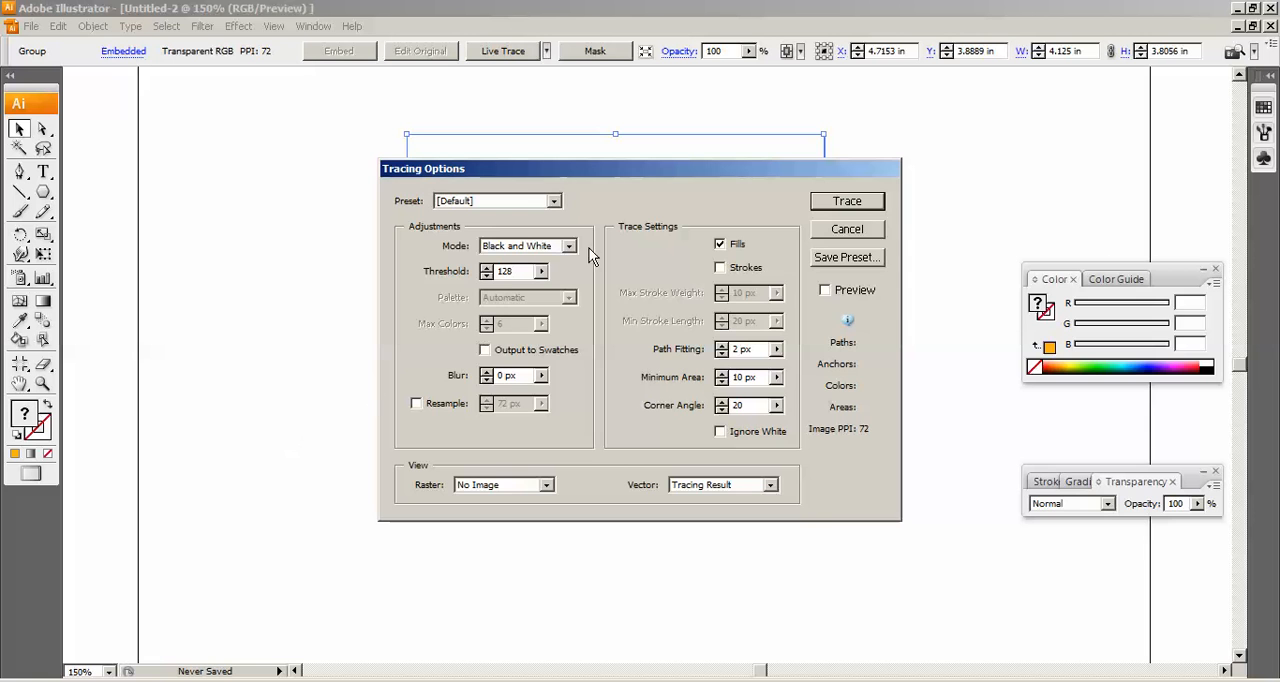
# Trace the pattern in black and white with path fitting 1 px, minimum area 1 px, corner angle 1 and white ignored.
pyautogui.moveTo(593, 178)
pyautogui.mouseDown()
pyautogui.moveTo(868, 170)
pyautogui.moveTo(957, 401)
pyautogui.moveTo(884, 344)
pyautogui.moveTo(582, 209)
pyautogui.mouseUp()
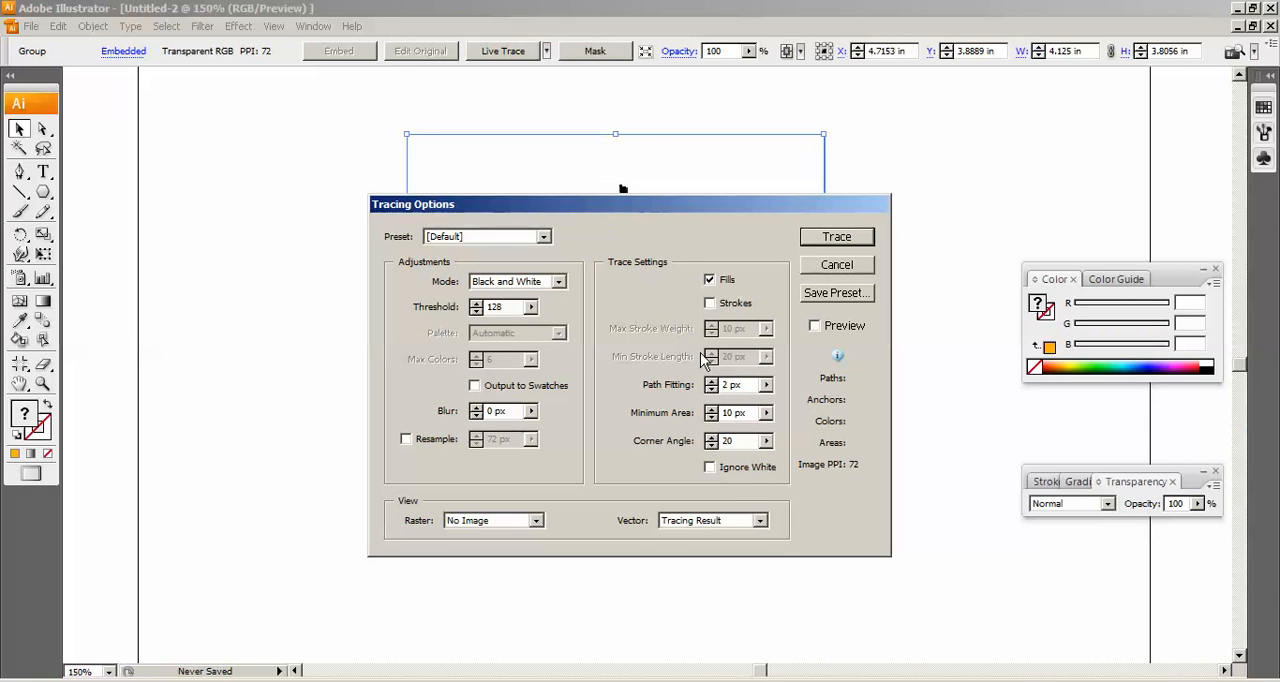
pyautogui.moveTo(749, 388); pyautogui.dragTo(707, 382)
pyautogui.write('1')
pyautogui.press('Tab')
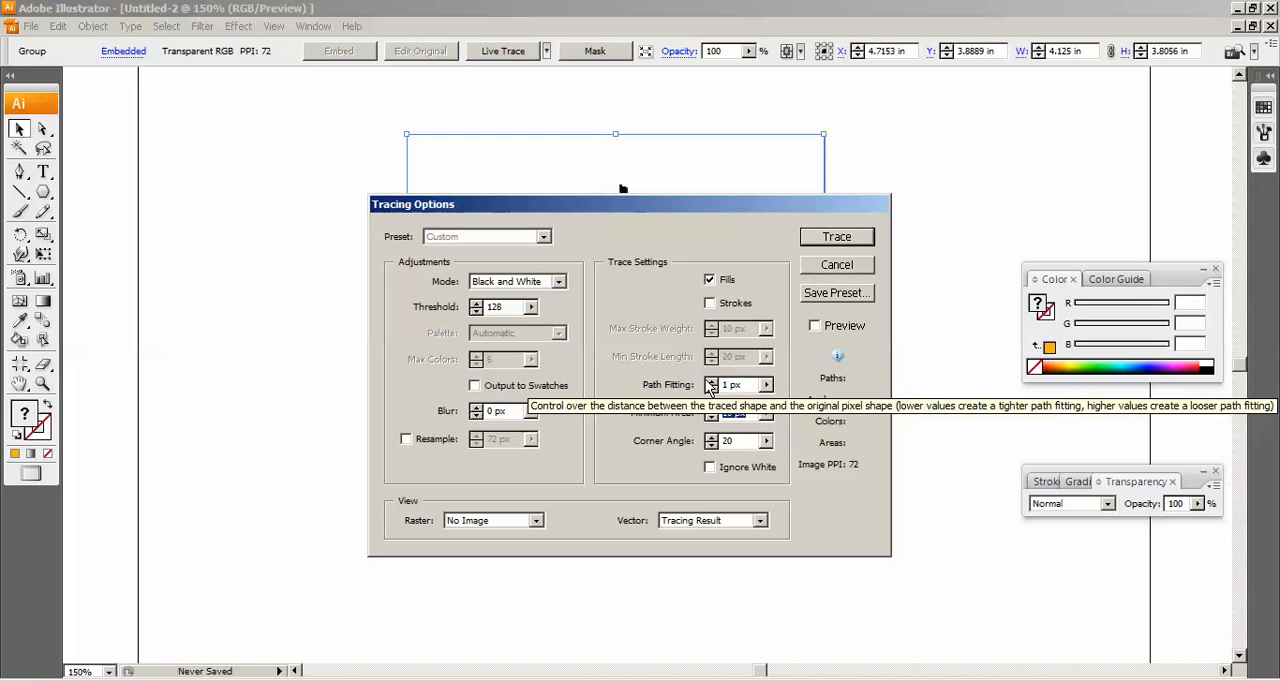
pyautogui.write('1')
pyautogui.press('Tab')
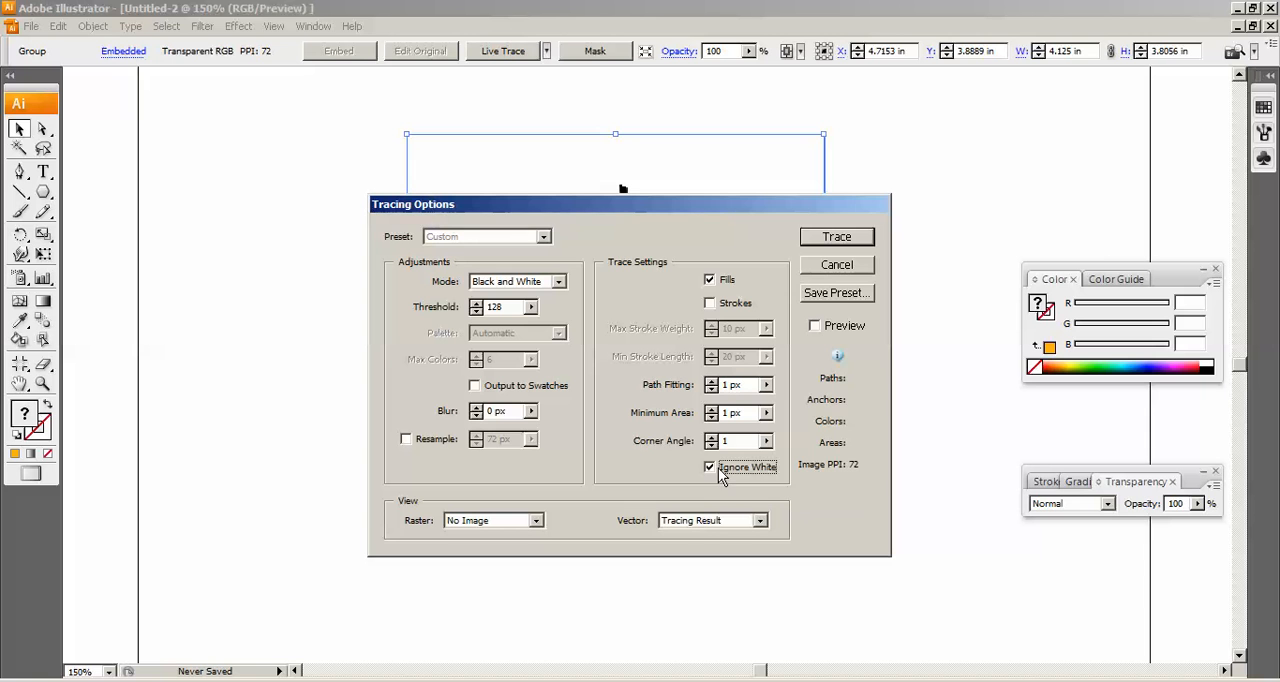
pyautogui.moveTo(714, 203)
pyautogui.mouseDown()
pyautogui.moveTo(866, 419)
pyautogui.moveTo(630, 321)
pyautogui.moveTo(598, 246)
pyautogui.mouseUp()
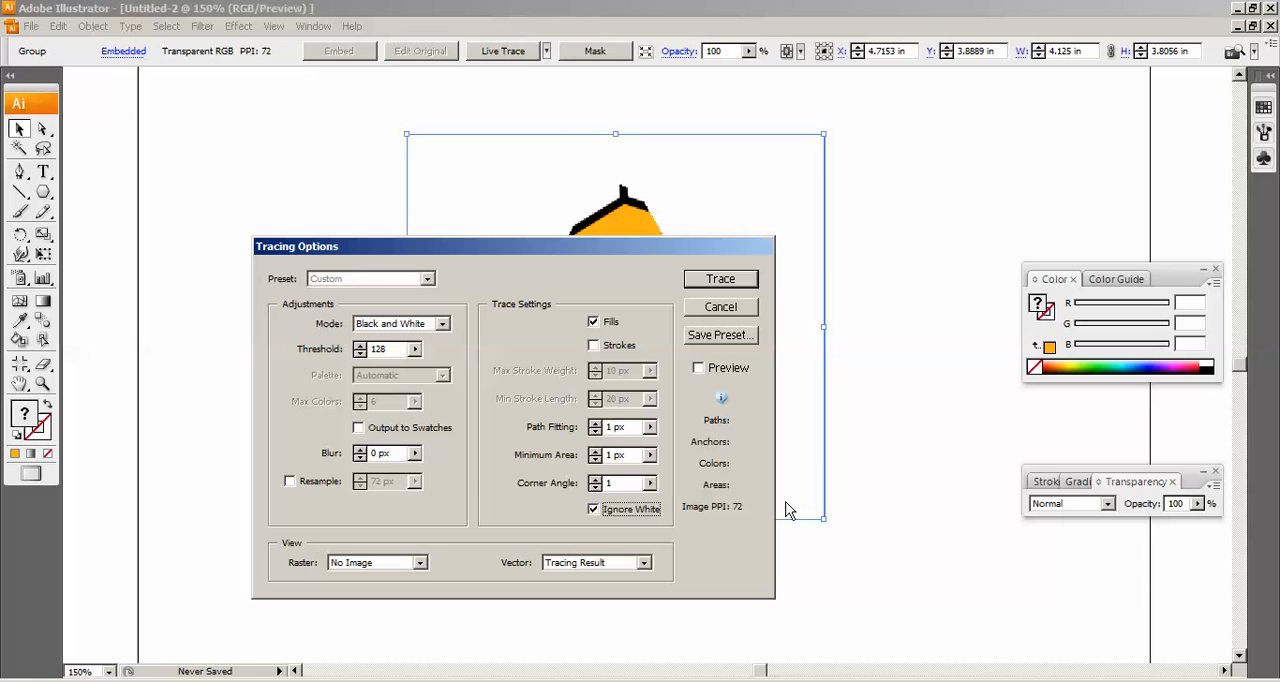
pyautogui.click(729, 279)
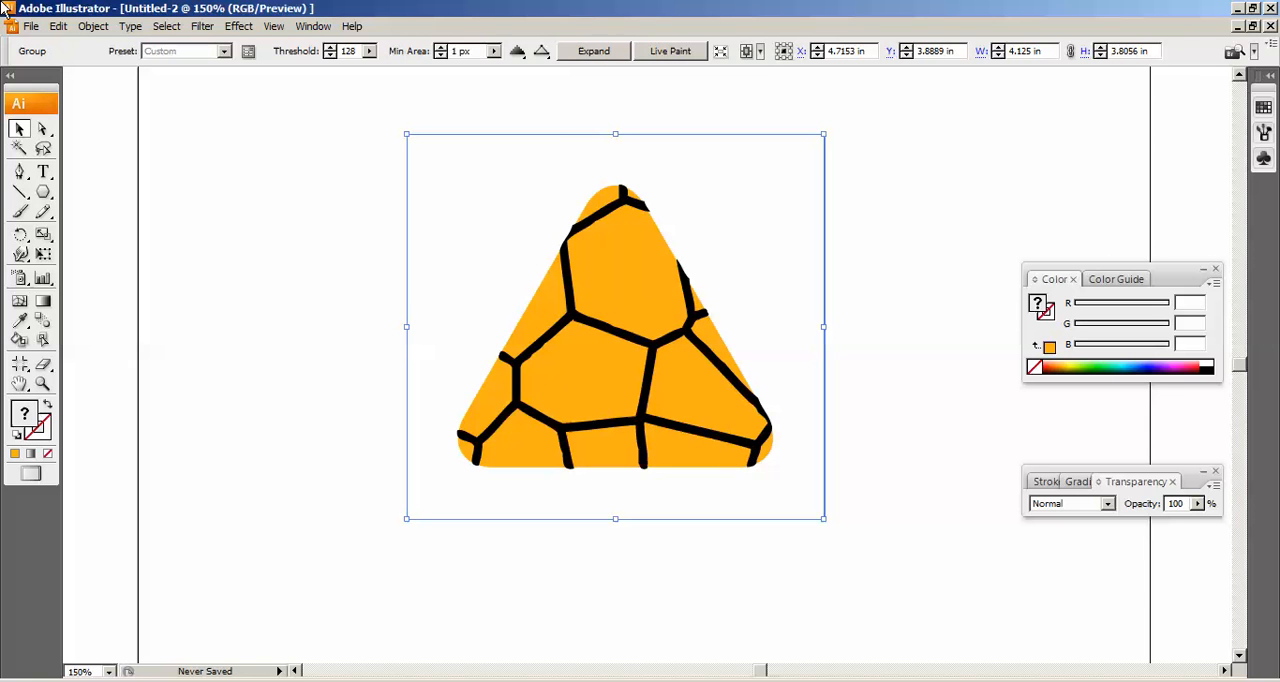
# Expand the traced pattern into editable shapes, including both object and fill.
pyautogui.click(100, 30)
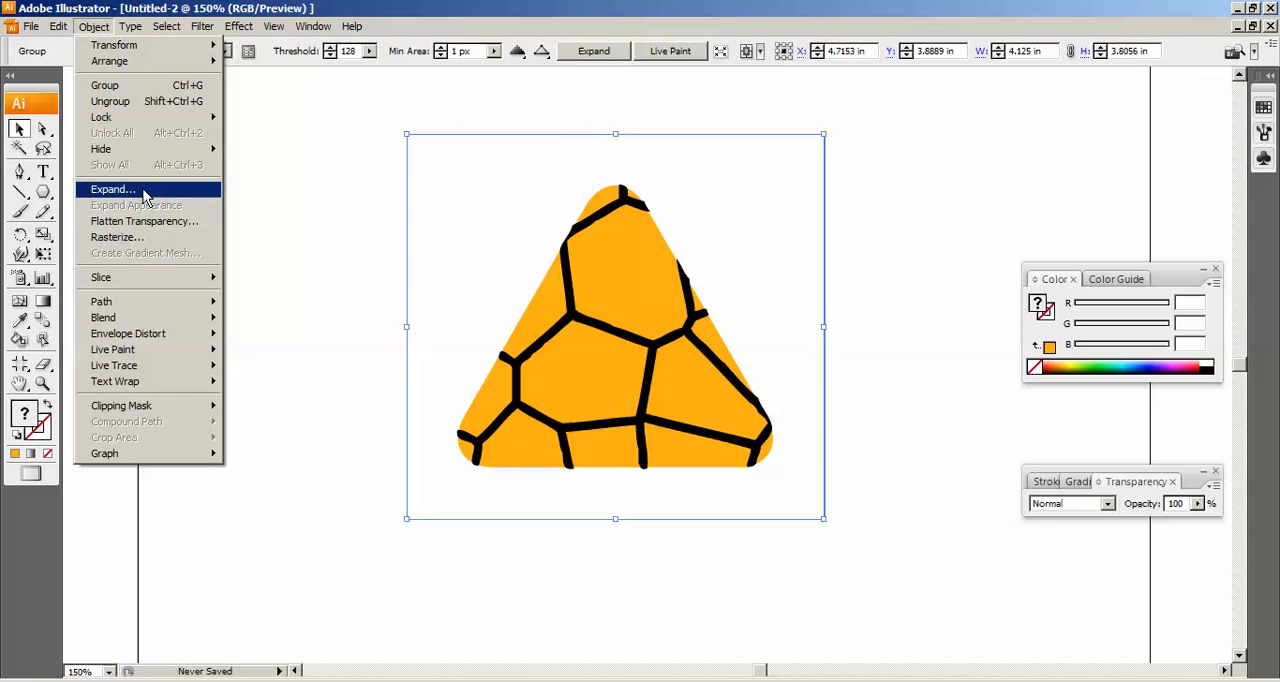
pyautogui.click(112, 189)
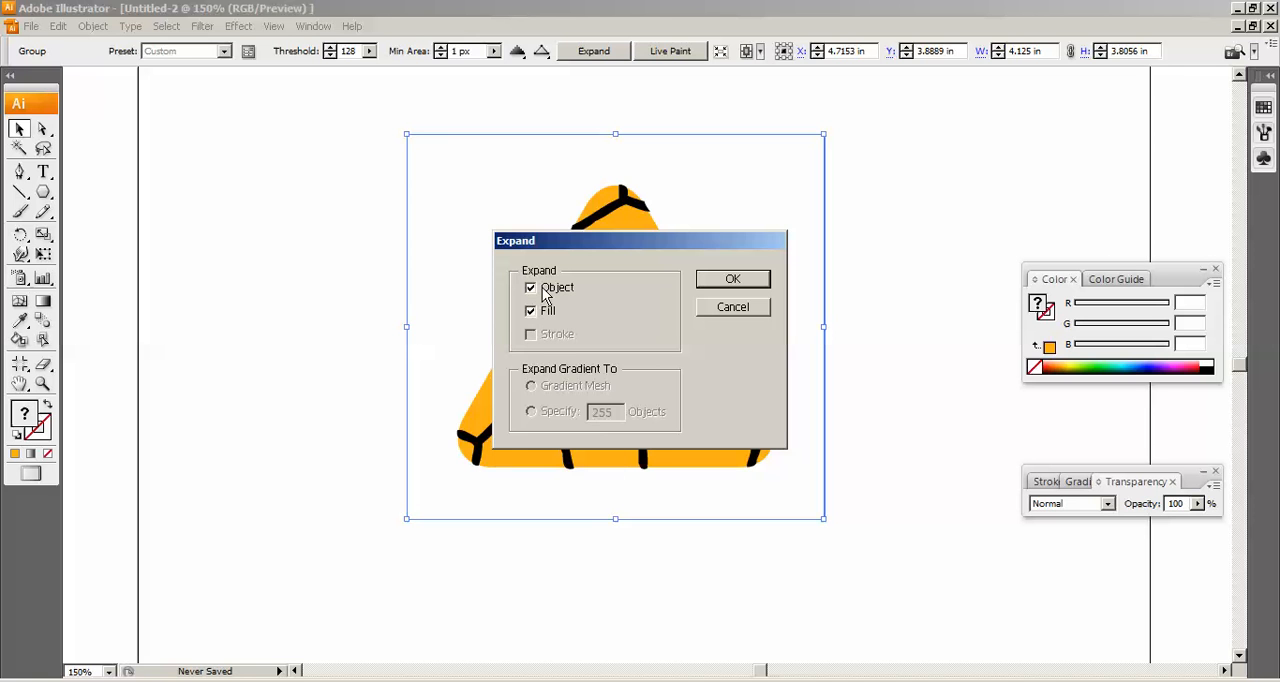
pyautogui.click(733, 279)
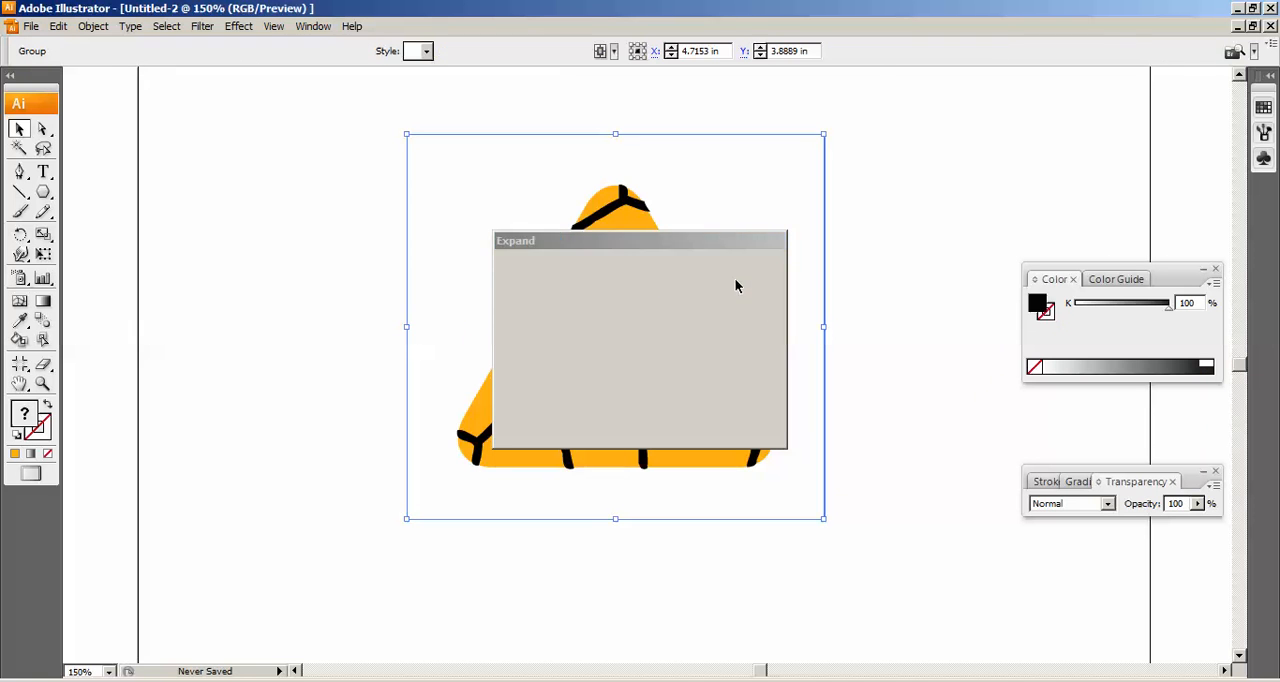
pyautogui.click(791, 273)
# Change the fill of the traced black cell lines to white.
pyautogui.click(606, 260)
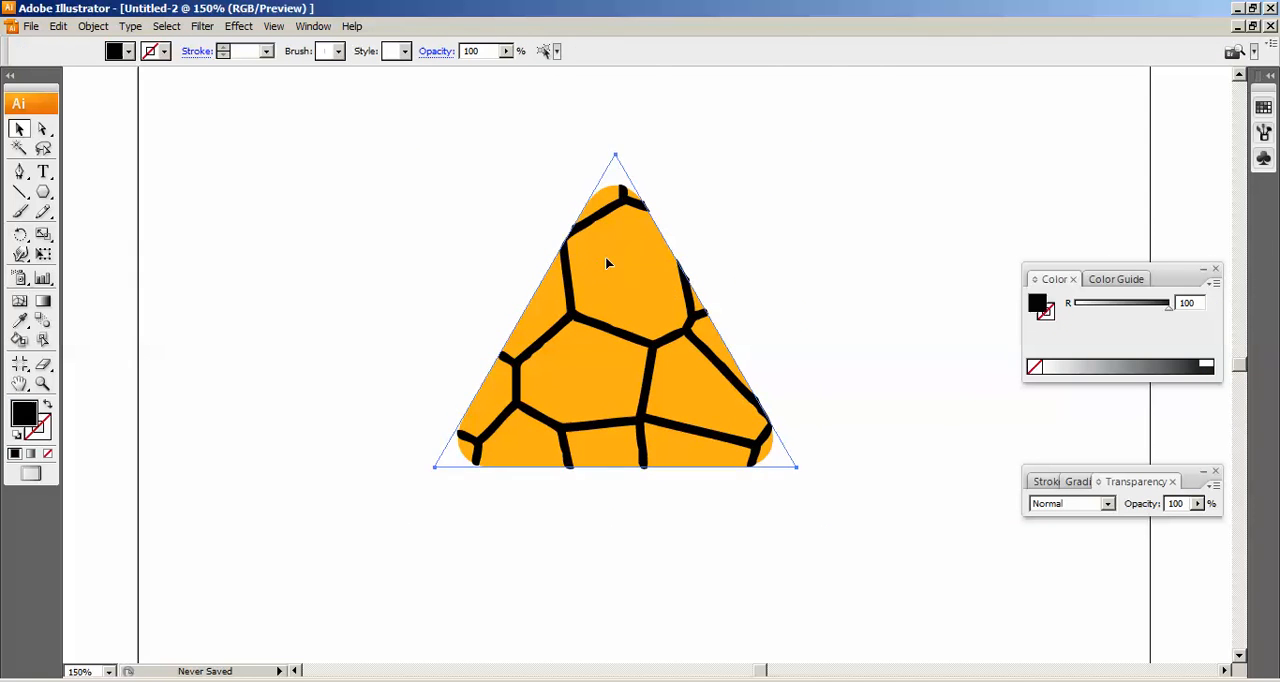
pyautogui.click(585, 313)
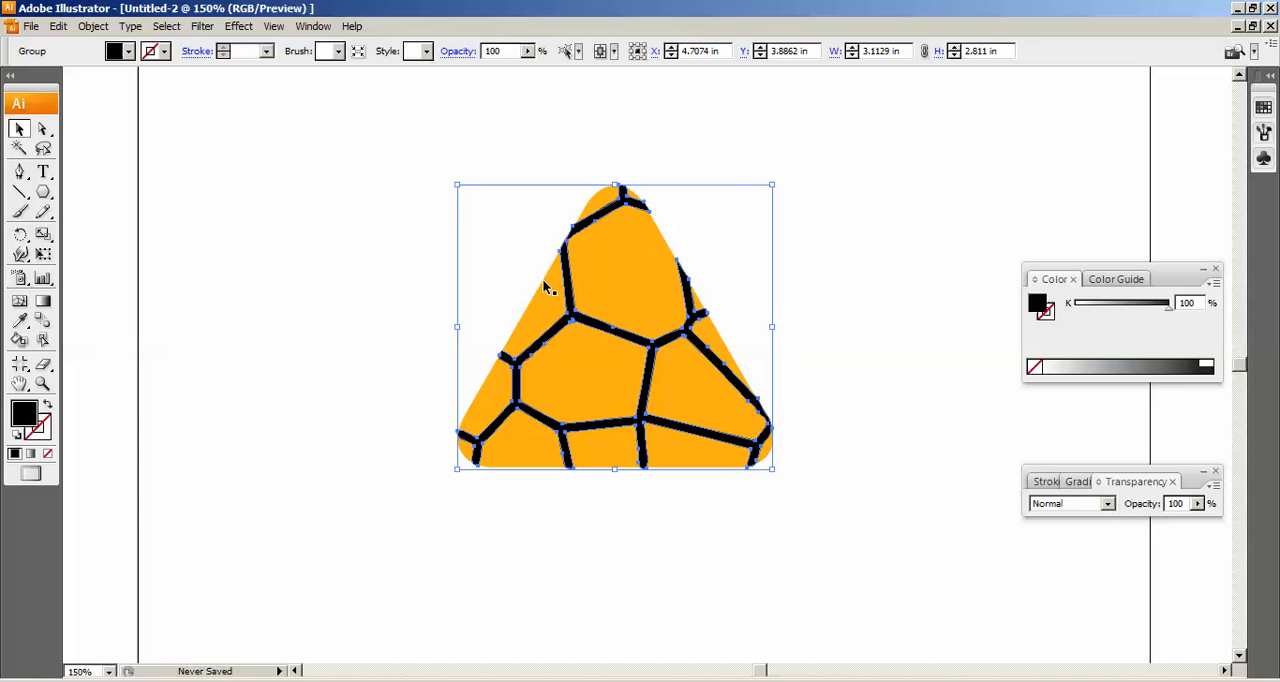
pyautogui.hotkey('ctrl', 'shift', 'a')
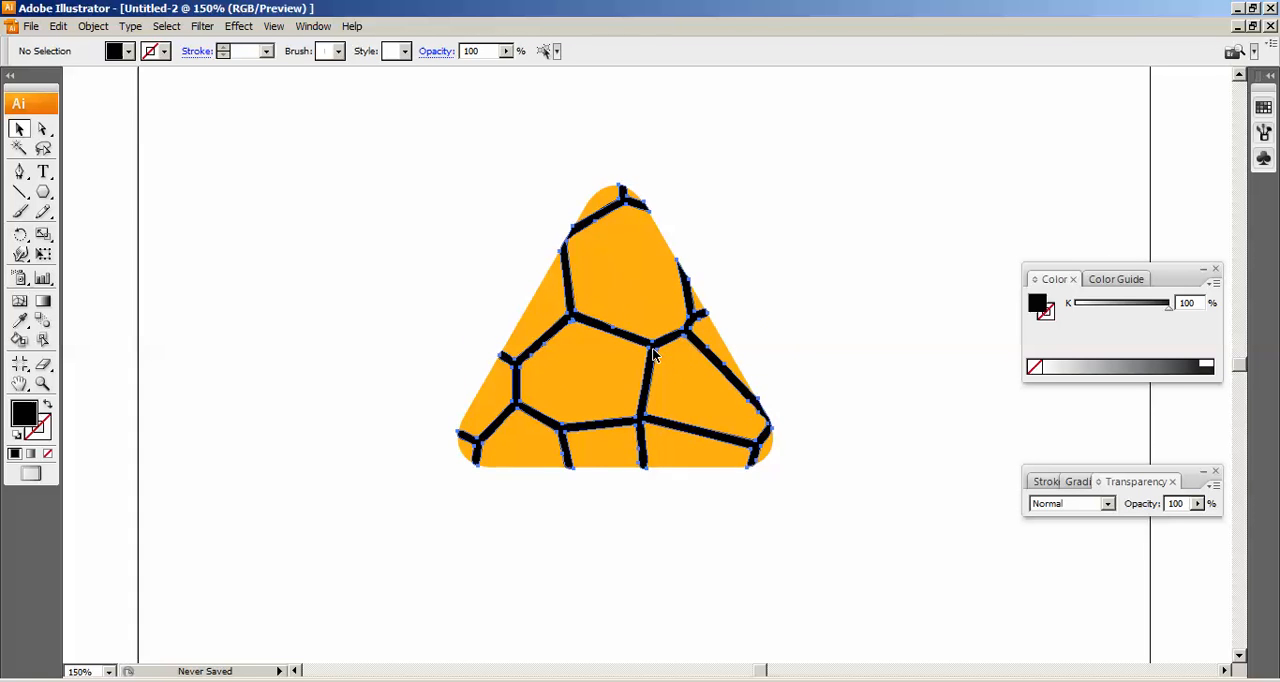
pyautogui.click(654, 355)
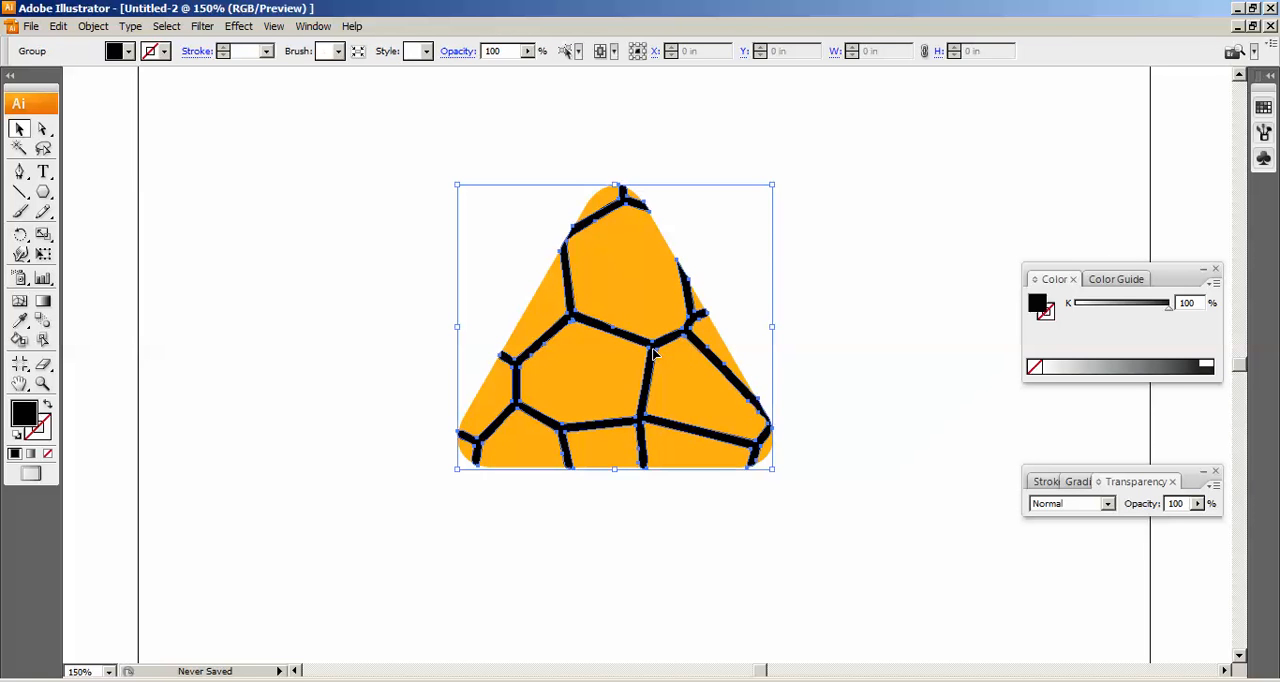
pyautogui.click(128, 52)
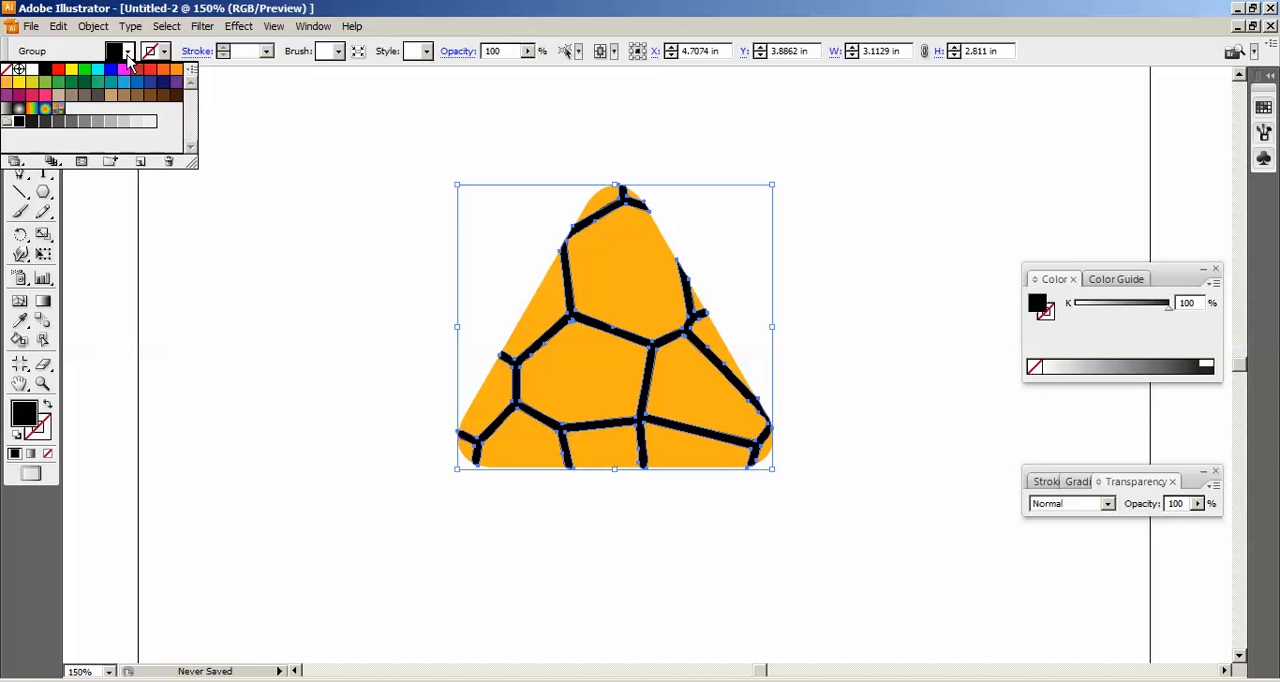
pyautogui.click(30, 72)
pyautogui.click(977, 279)
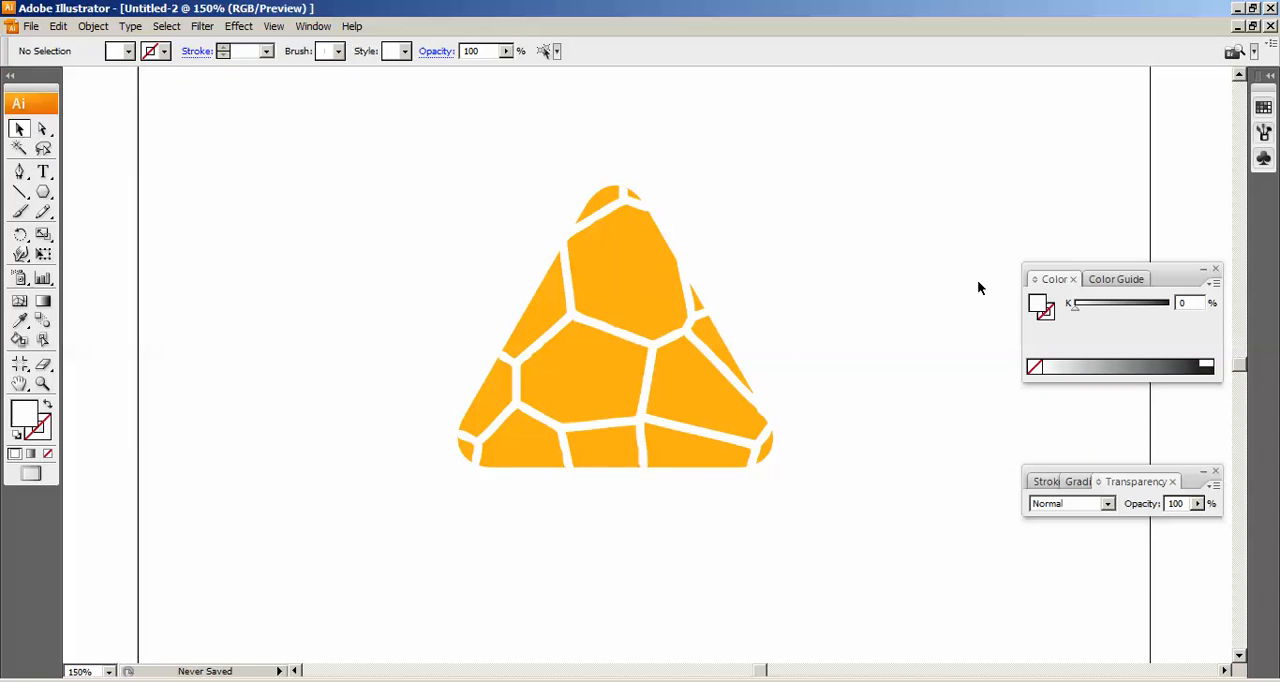
# Select the whole triangle artwork with its white cell lines and ungroup it.
pyautogui.click(695, 337)
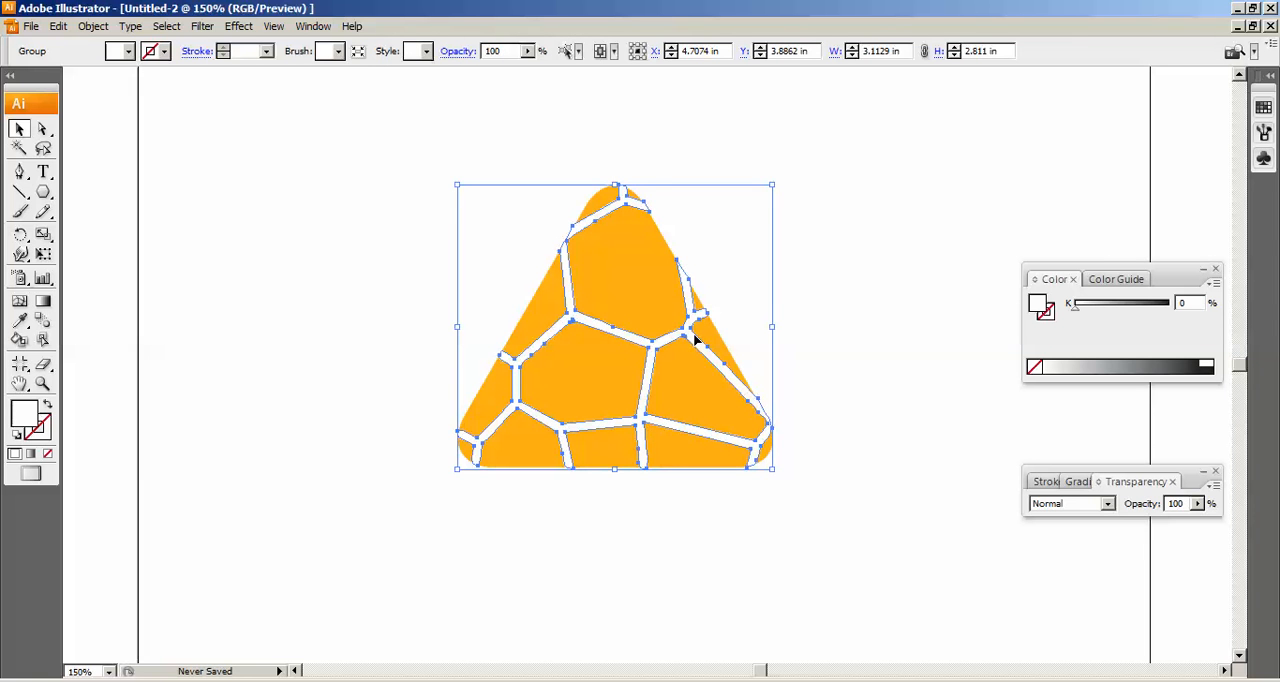
pyautogui.moveTo(345, 574); pyautogui.dragTo(897, 83)
pyautogui.click(100, 27)
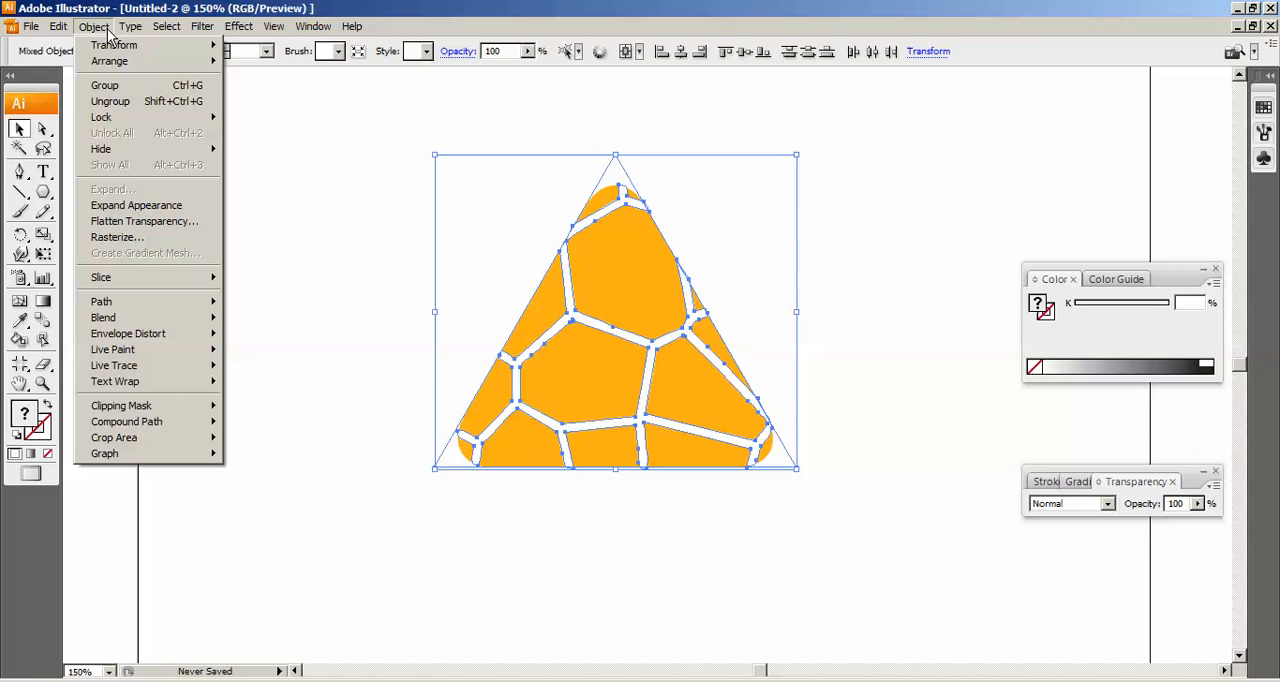
pyautogui.click(145, 102)
pyautogui.click(959, 218)
# Move the white cell lines and the orange triangle apart, and undo both moves.
pyautogui.click(628, 207)
pyautogui.moveTo(600, 217); pyautogui.dragTo(729, 295)
pyautogui.moveTo(586, 228); pyautogui.dragTo(490, 198)
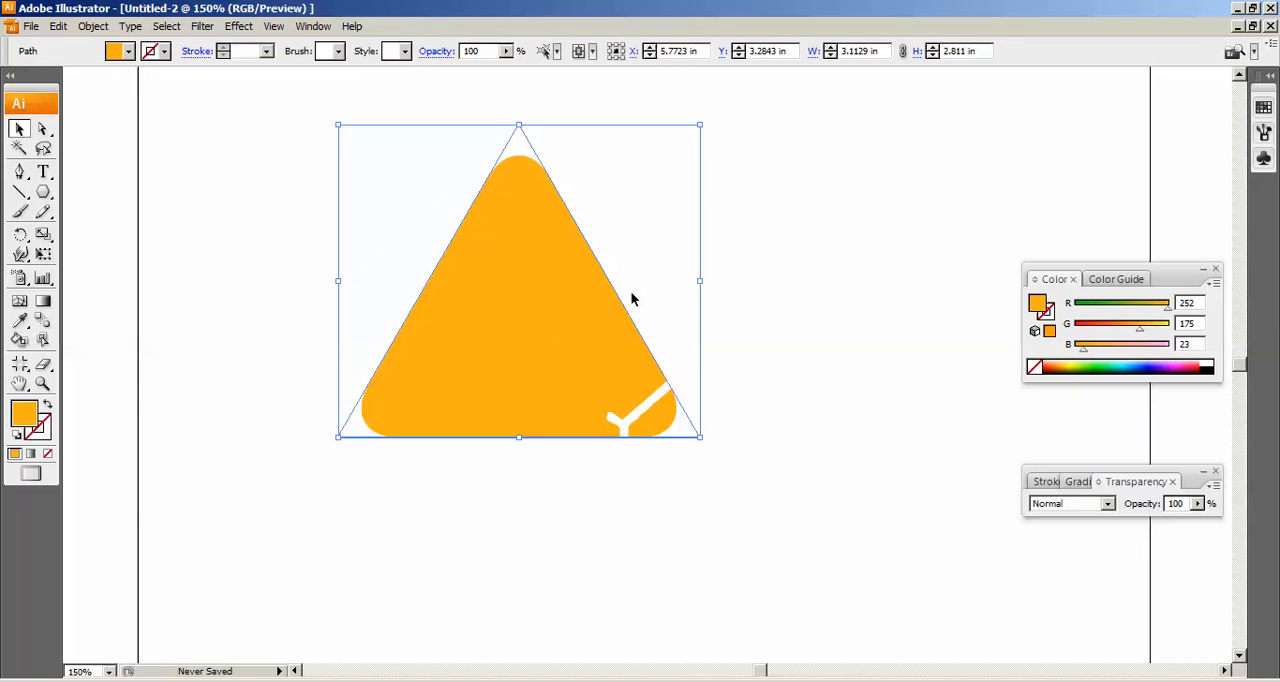
pyautogui.hotkey('ctrl', 'z')
pyautogui.hotkey('ctrl', 'z')
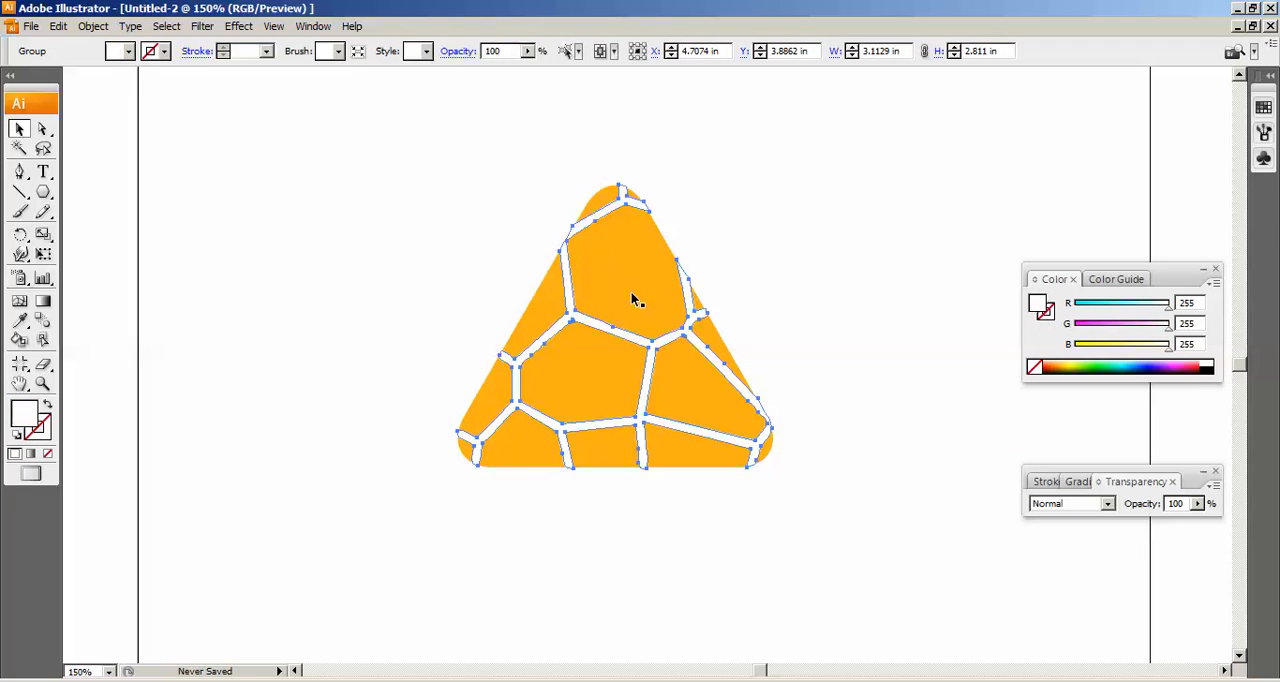
pyautogui.click(766, 340)
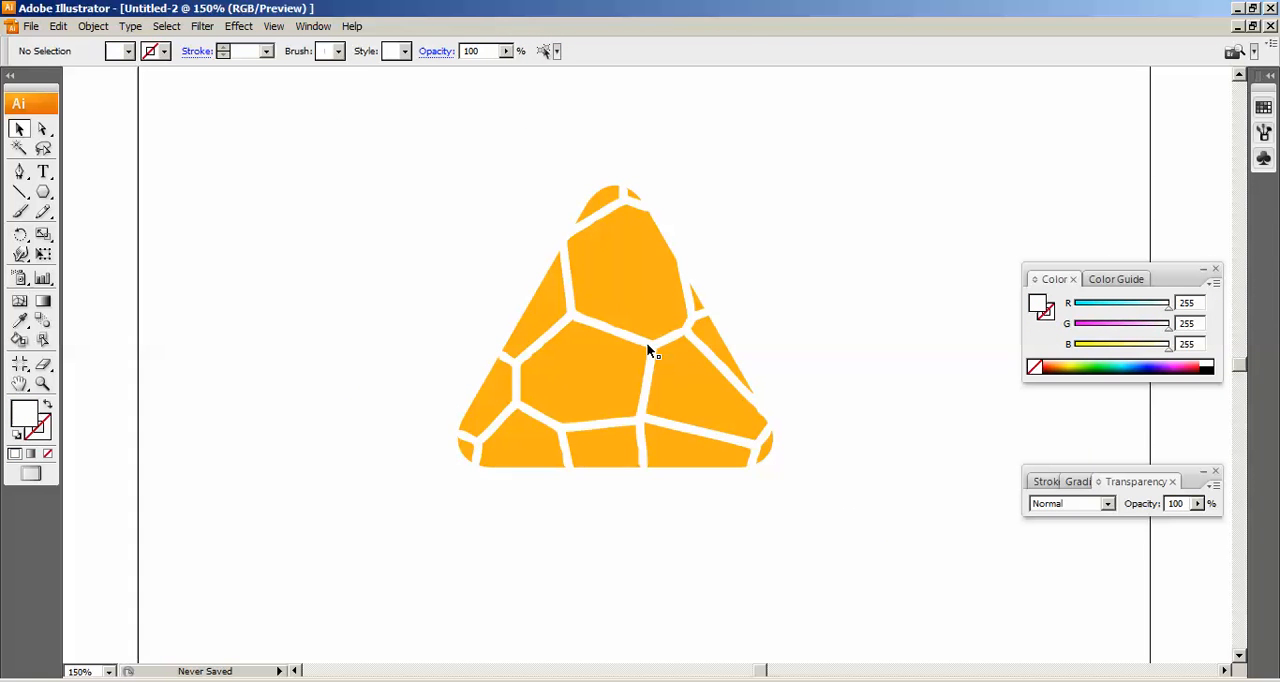
# Try a Gaussian Blur with a radius of 5 pixels on the white cell lines, and undo it.
pyautogui.click(650, 344)
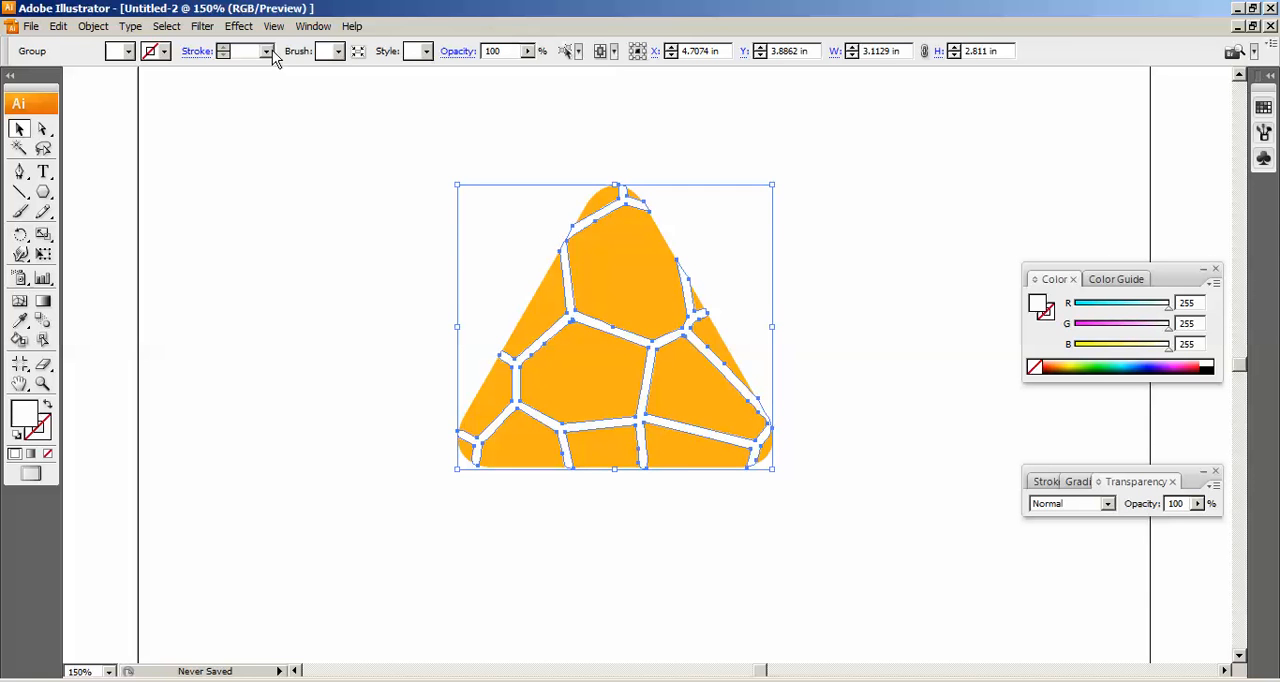
pyautogui.click(238, 28)
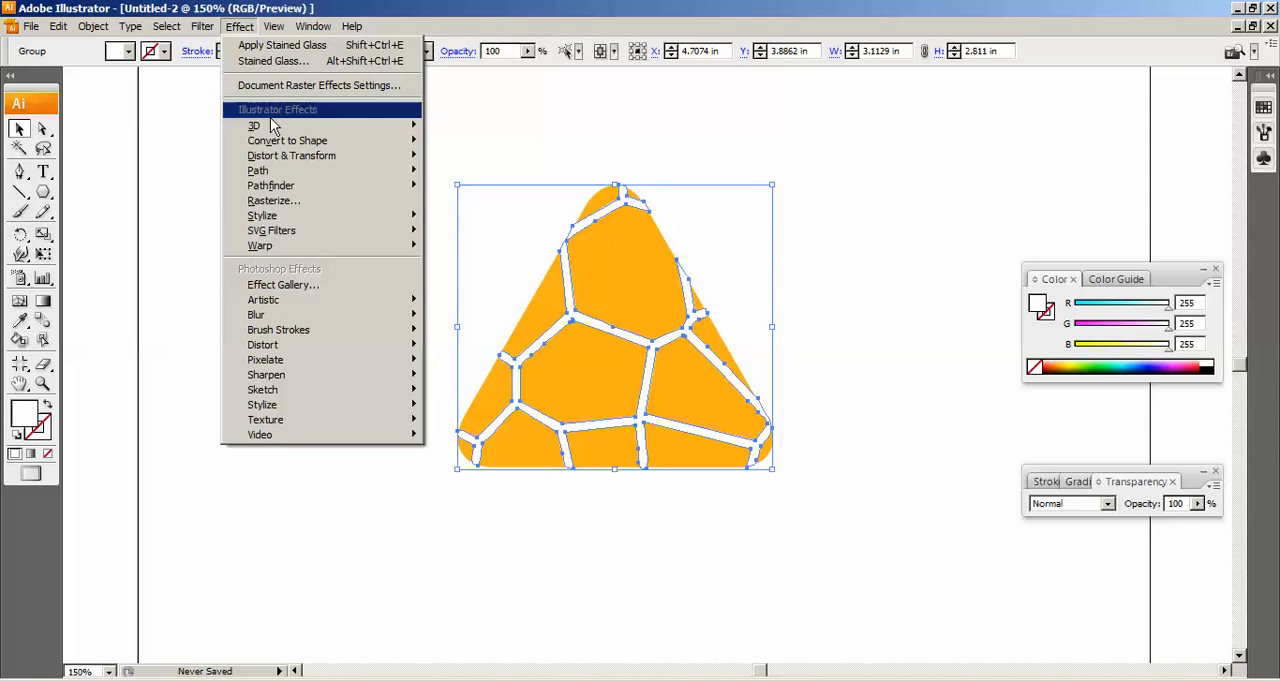
pyautogui.moveTo(289, 319)
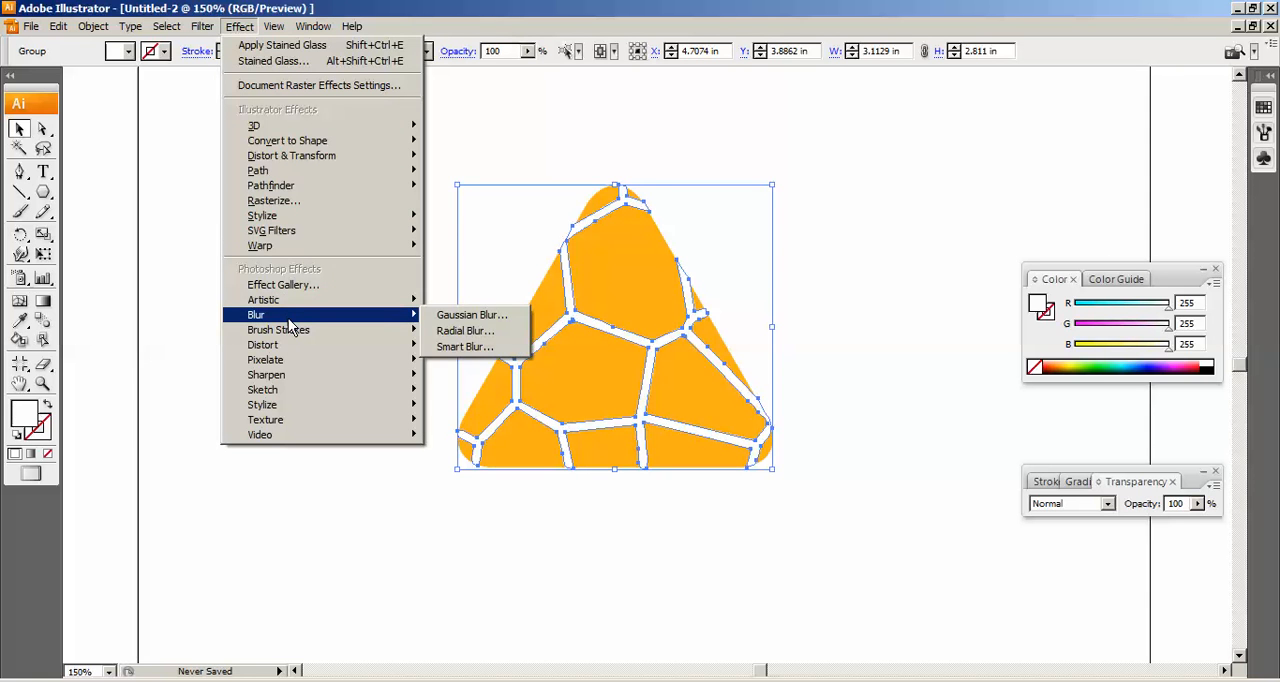
pyautogui.click(438, 318)
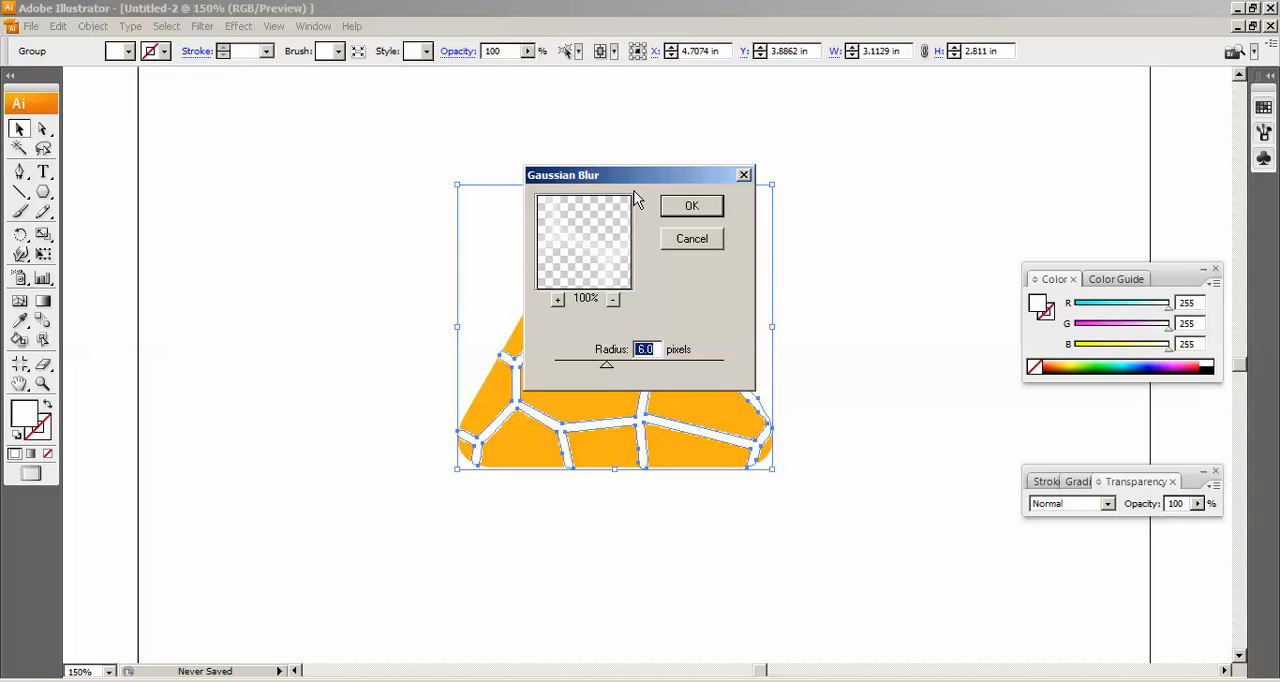
pyautogui.moveTo(633, 176); pyautogui.dragTo(909, 99)
pyautogui.write('3')
pyautogui.press('Tab')
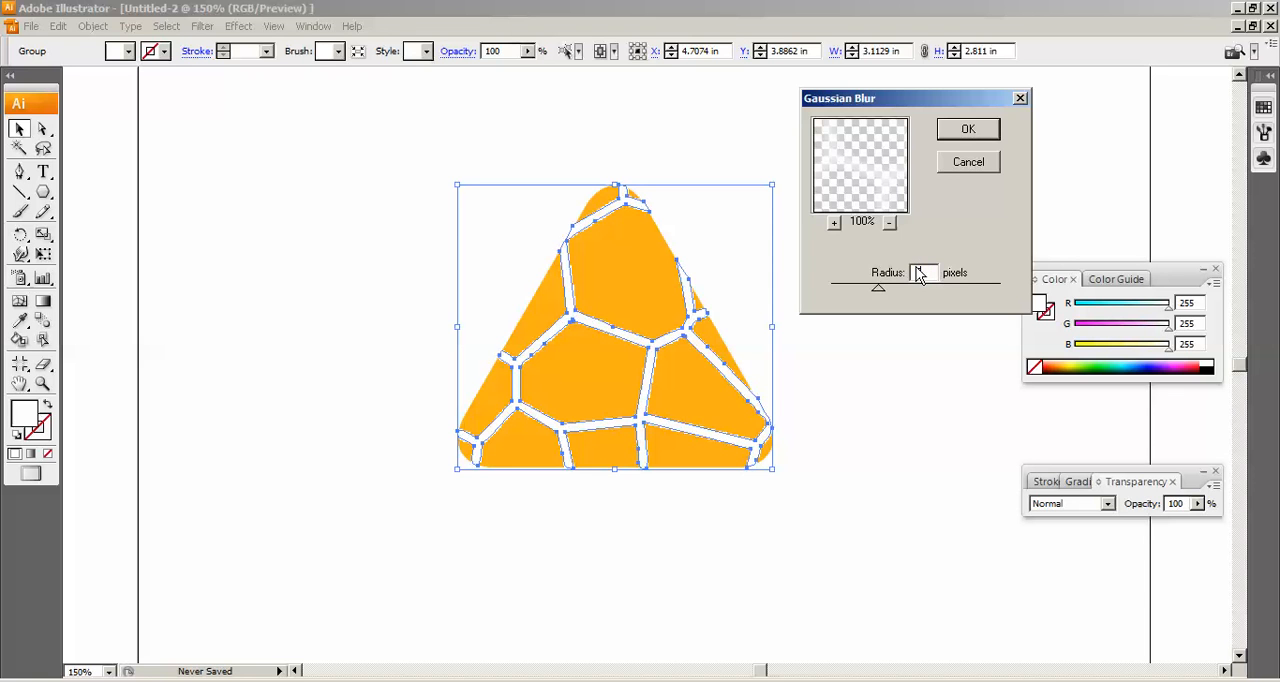
pyautogui.click(968, 129)
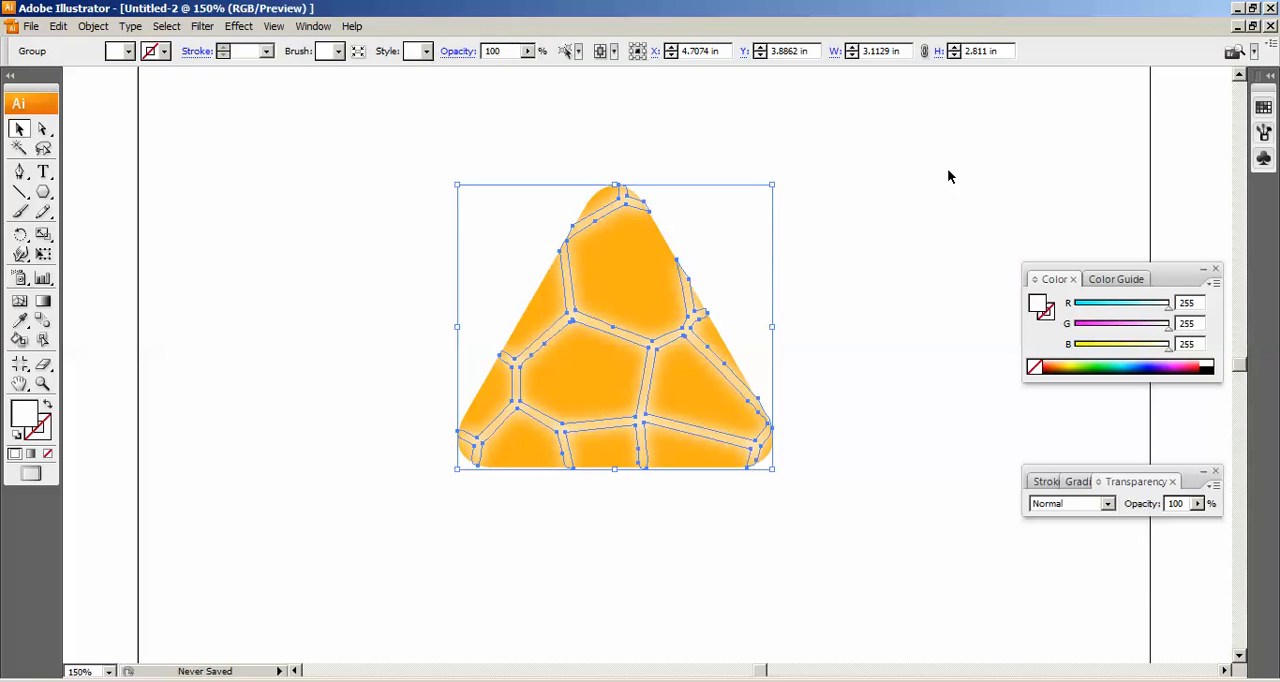
pyautogui.click(646, 578)
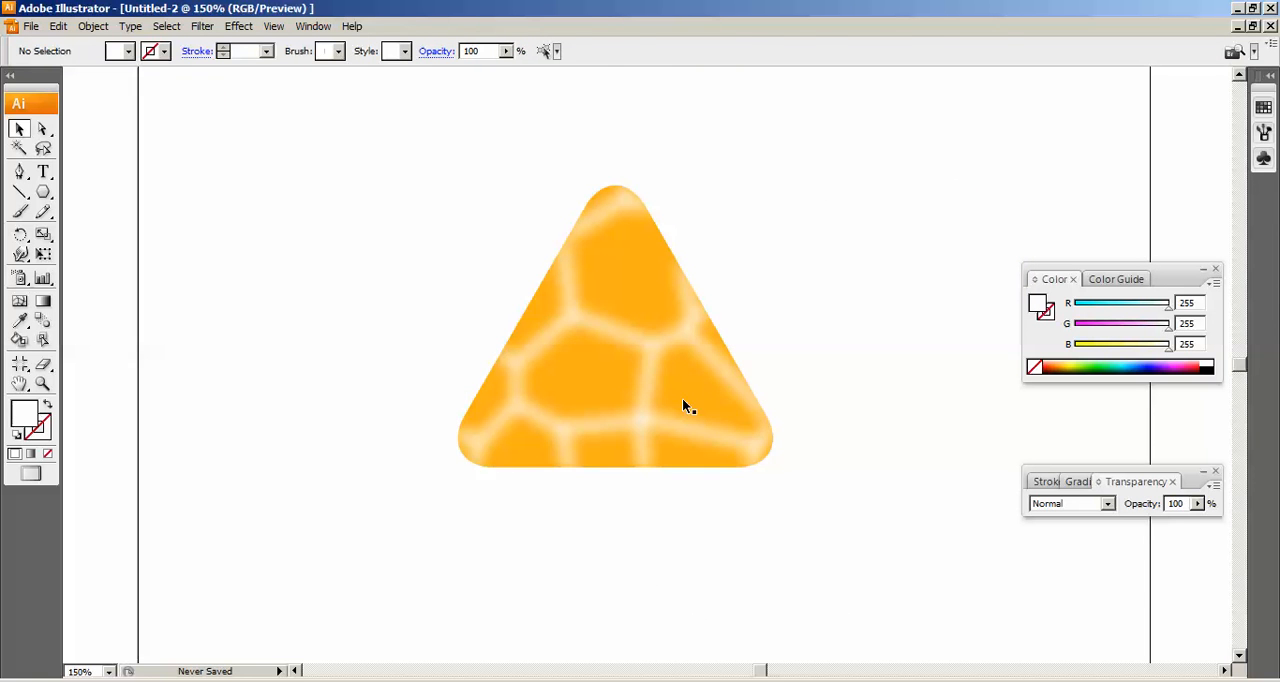
pyautogui.hotkey('ctrl', 'z')
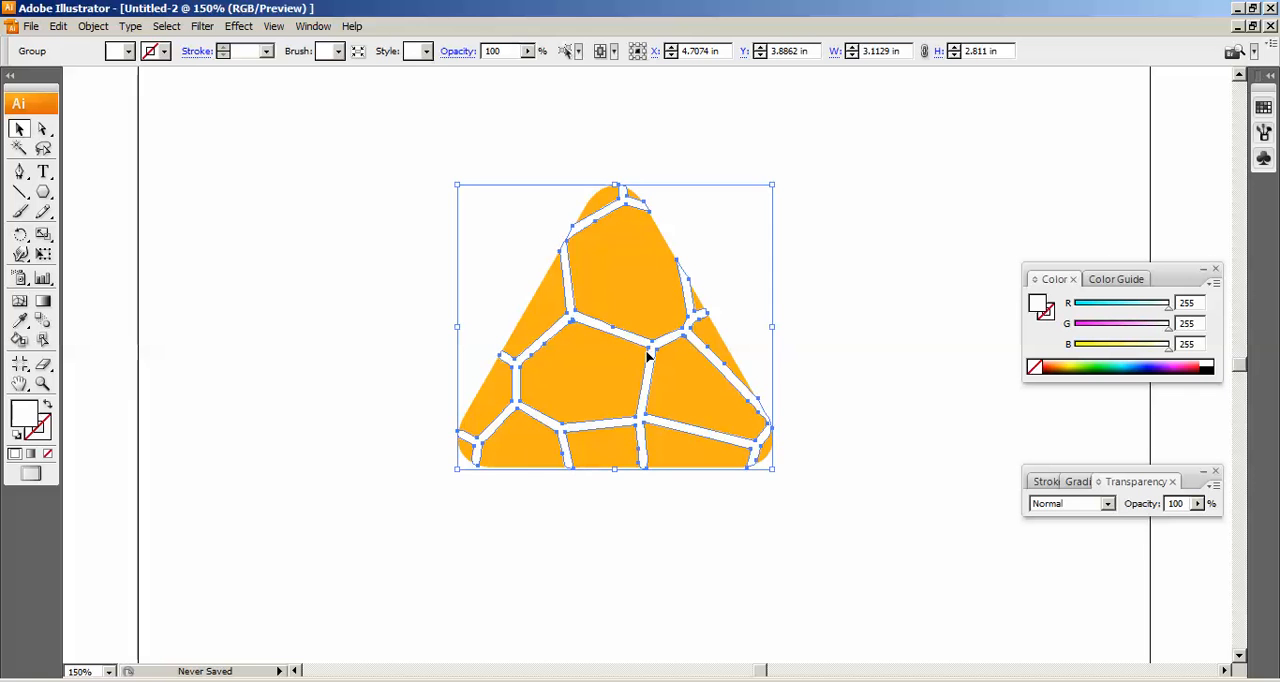
# Copy the white cell lines and apply a Gaussian Blur with a radius of 5 pixels to the originals.
pyautogui.hotkey('ctrl', 'c')
pyautogui.click(239, 26)
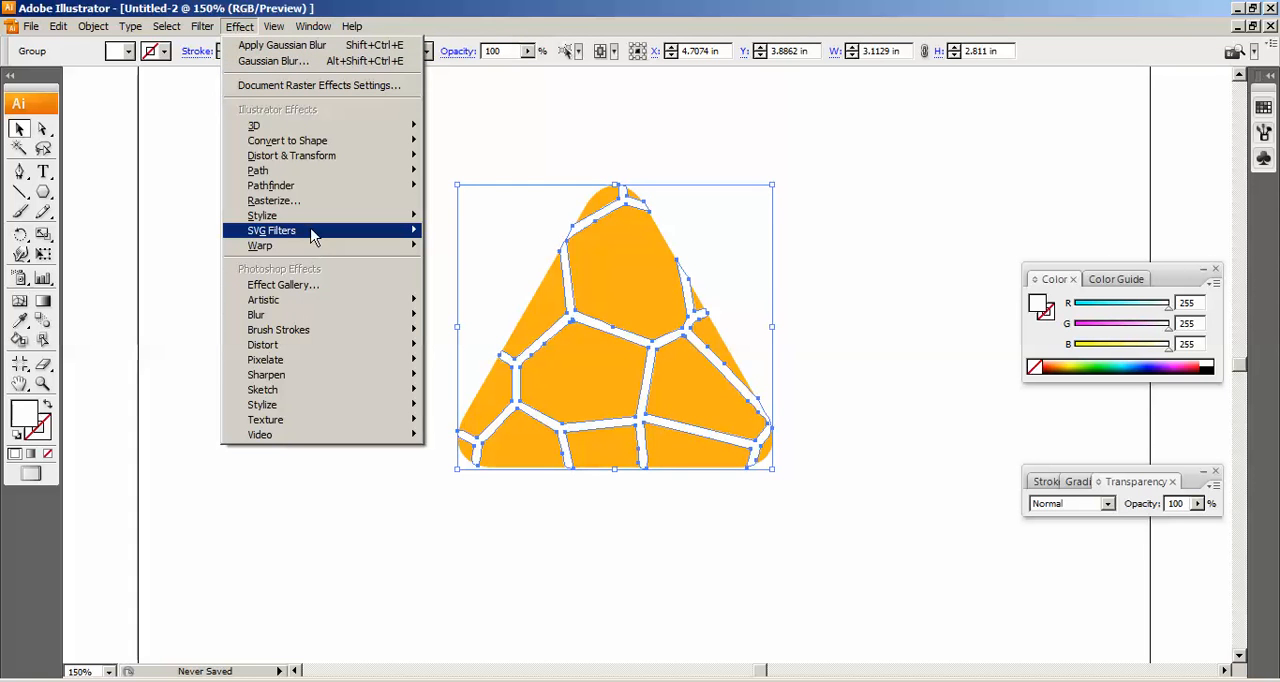
pyautogui.moveTo(304, 316)
pyautogui.click(462, 315)
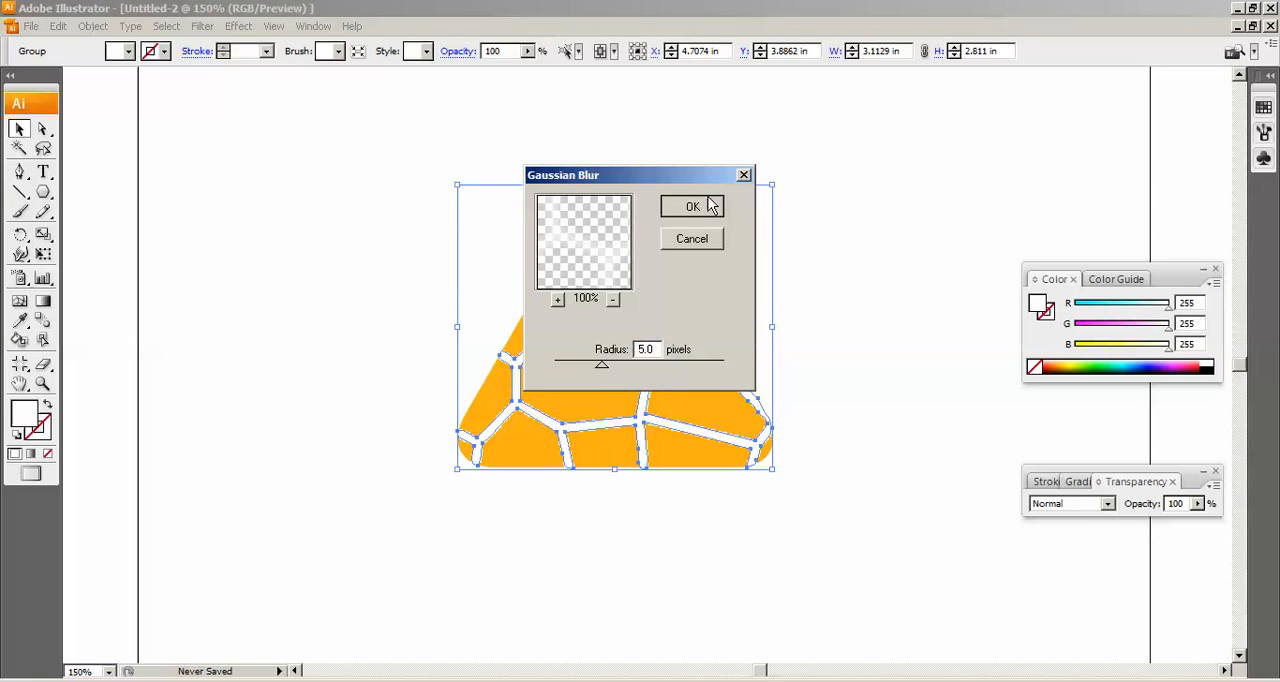
pyautogui.click(705, 207)
pyautogui.click(824, 426)
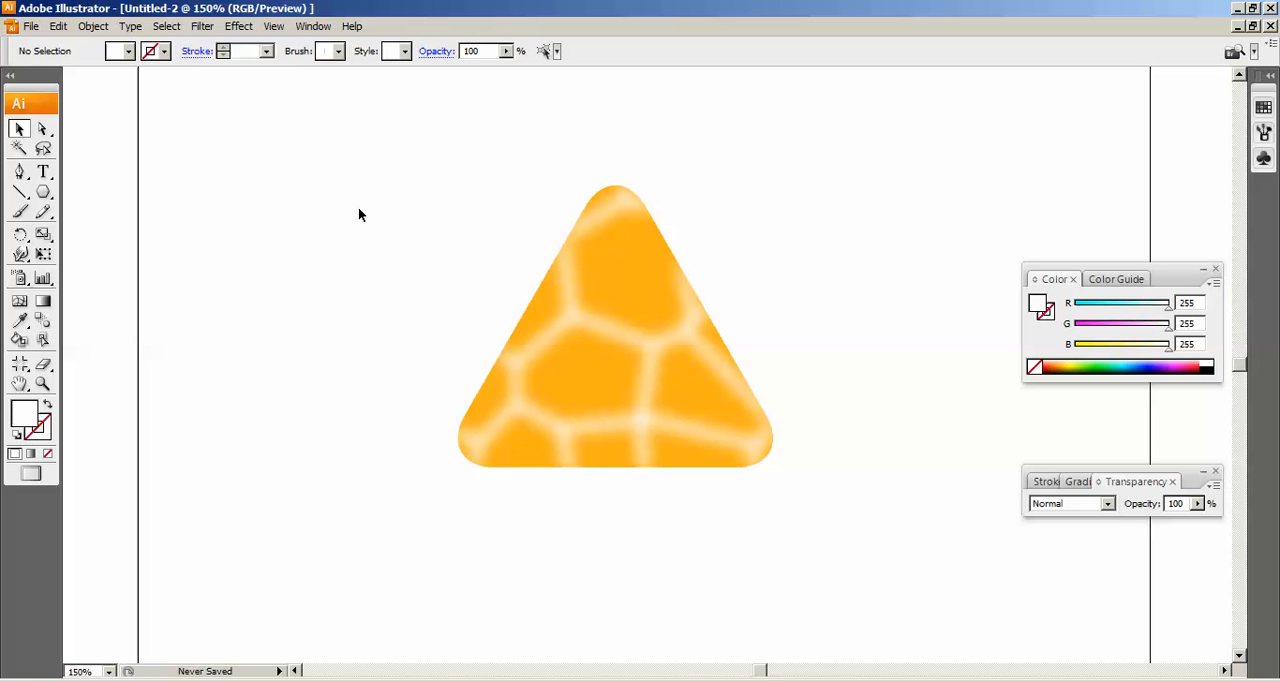
# Select the whole triangle artwork with its cell lines and move it to the lower middle of the page.
pyautogui.hotkey('ctrl', '0')
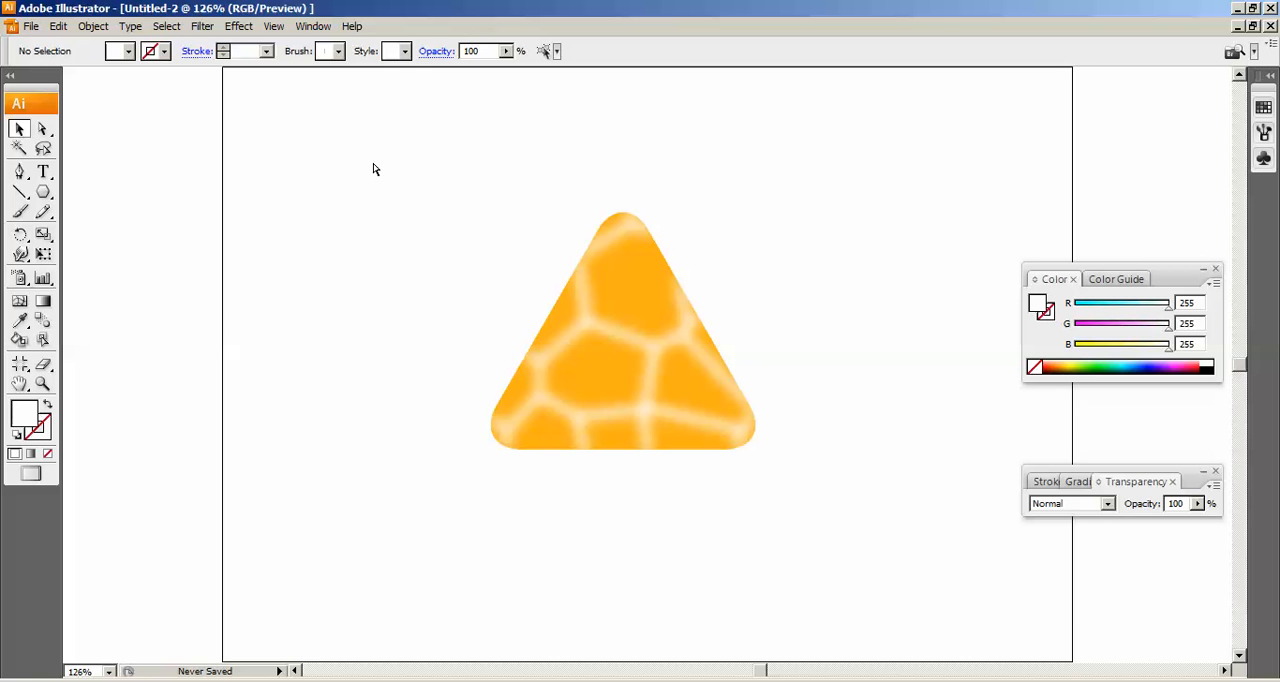
pyautogui.hotkey('ctrl', '1')
pyautogui.moveTo(386, 174); pyautogui.dragTo(801, 474)
pyautogui.moveTo(669, 374); pyautogui.dragTo(682, 513)
pyautogui.click(490, 408)
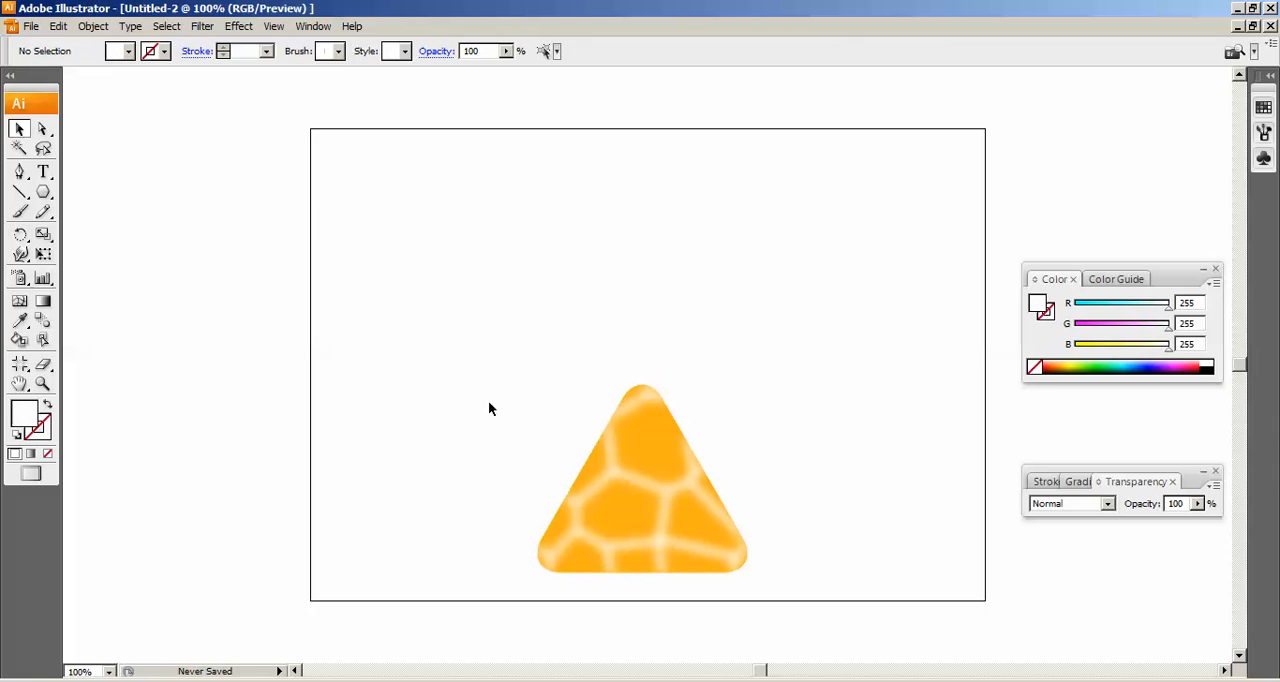
# Narrow the whole triangle artwork horizontally and scale it down toward its lower corner.
pyautogui.moveTo(475, 380); pyautogui.dragTo(824, 604)
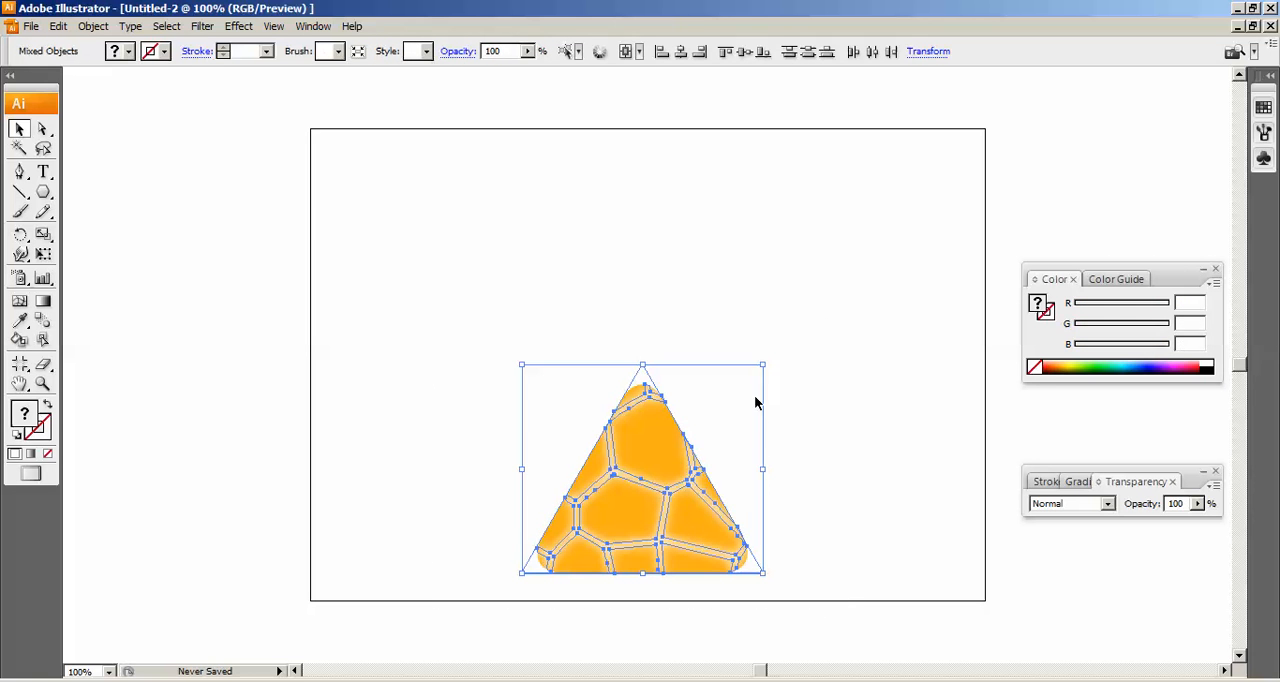
pyautogui.moveTo(763, 470); pyautogui.dragTo(731, 470)
pyautogui.moveTo(731, 365); pyautogui.dragTo(663, 438)
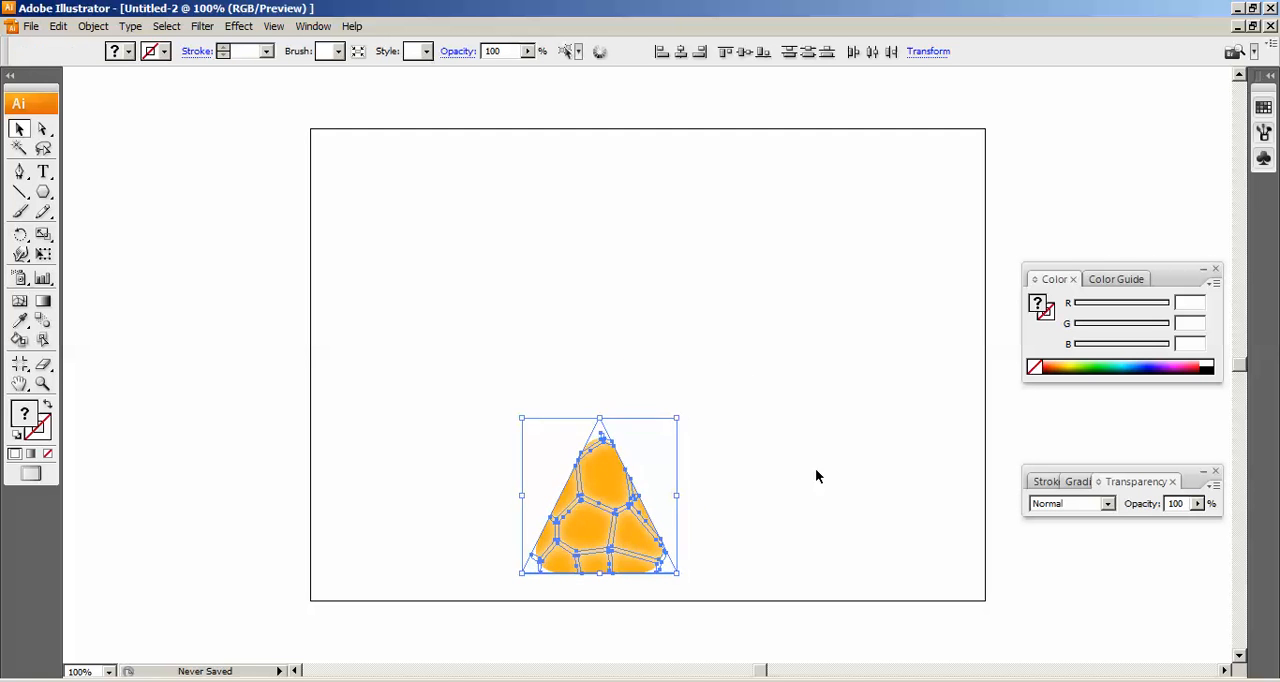
pyautogui.click(815, 470)
# Move the reduced triangle artwork to the horizontal middle of the page and keep all of its parts selected.
pyautogui.moveTo(485, 388); pyautogui.dragTo(723, 594)
pyautogui.moveTo(637, 567); pyautogui.dragTo(679, 567)
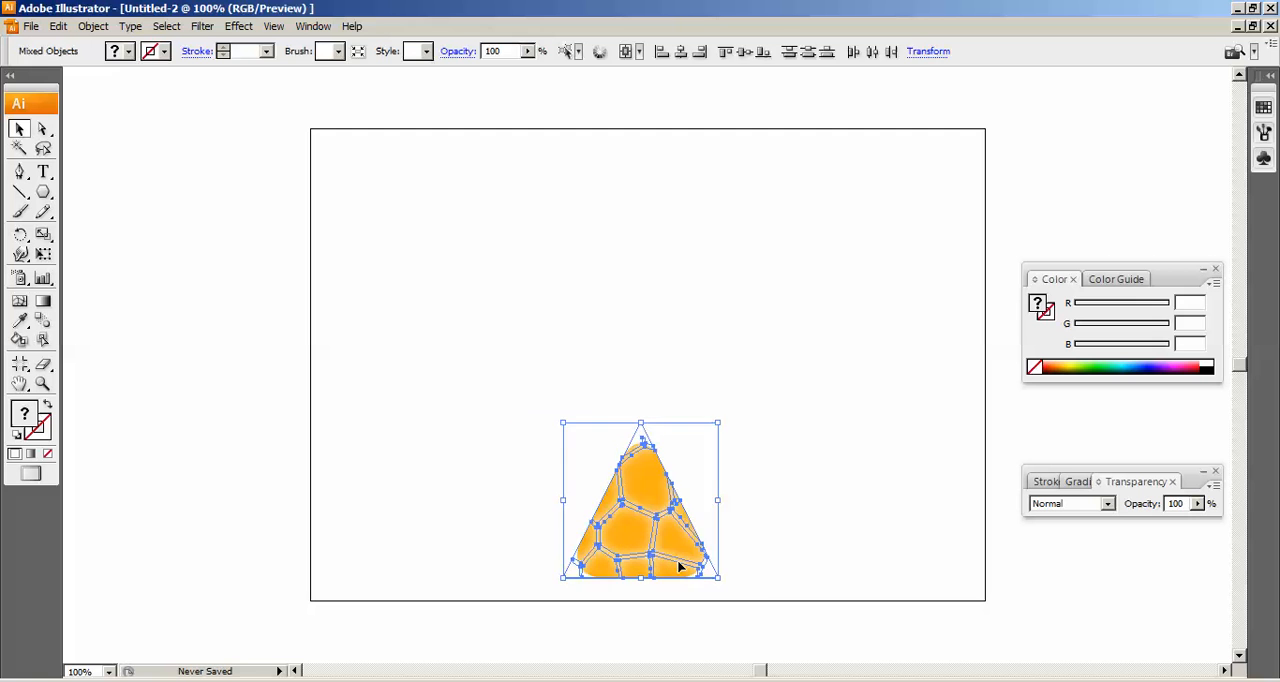
pyautogui.click(808, 502)
pyautogui.moveTo(481, 370); pyautogui.dragTo(770, 592)
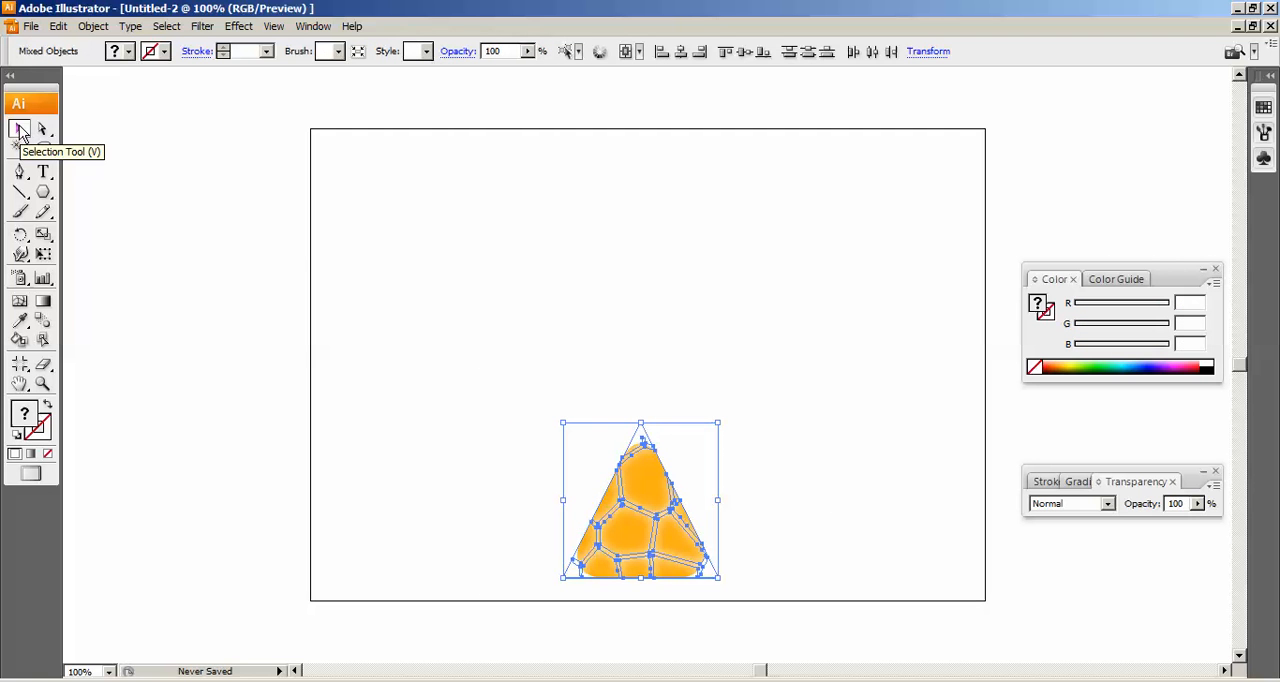
pyautogui.click(848, 432)
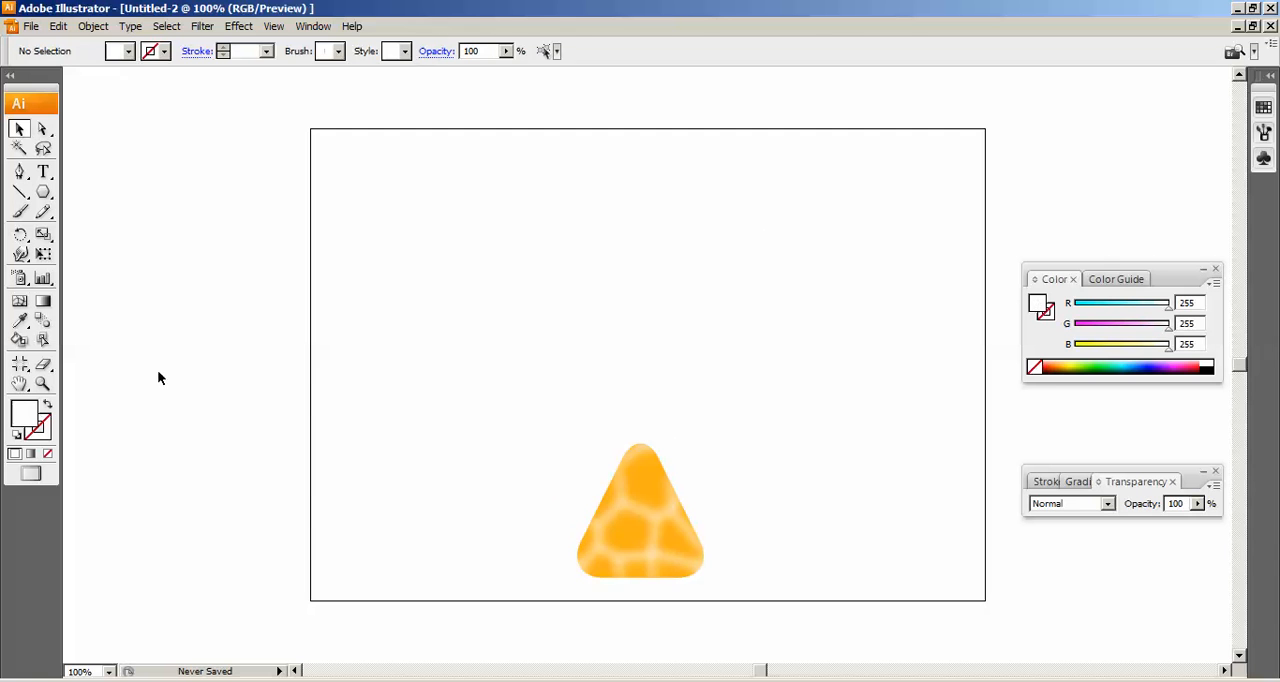
pyautogui.moveTo(506, 382); pyautogui.dragTo(761, 592)
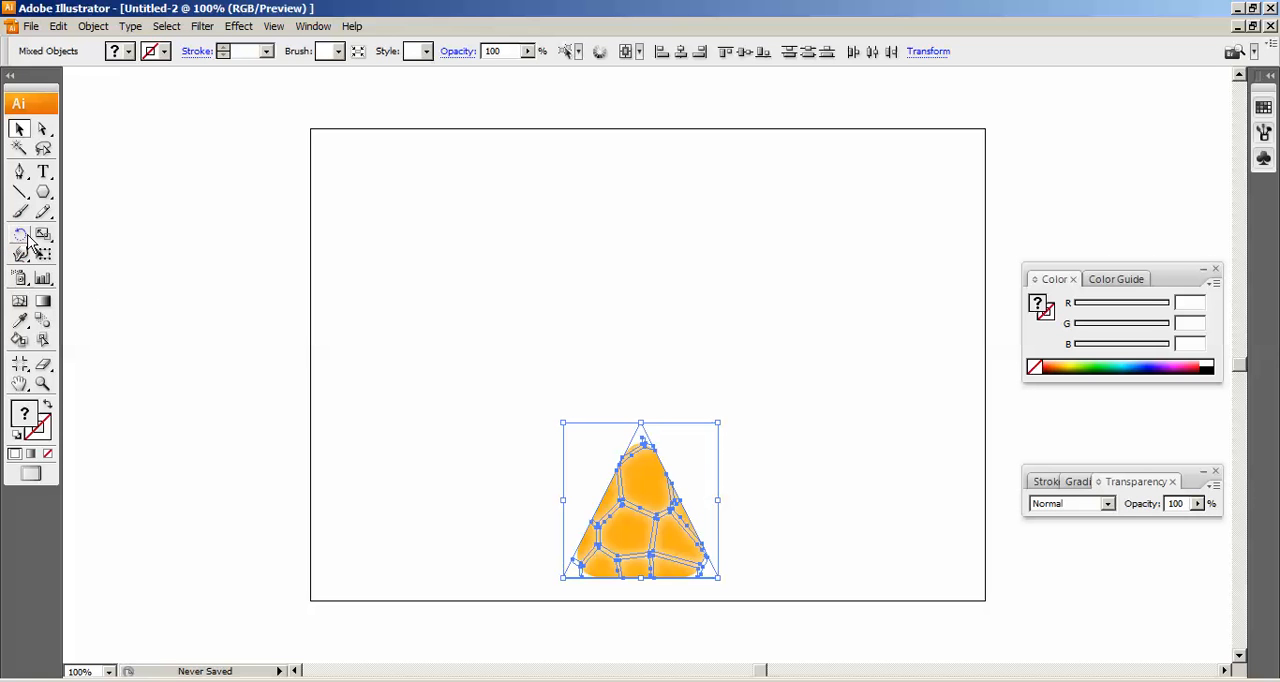
# Rotate a copy of the triangle artwork by 55° around its top corner and repeat it into a ring of six segments.
pyautogui.moveTo(28, 240); pyautogui.dragTo(120, 240)
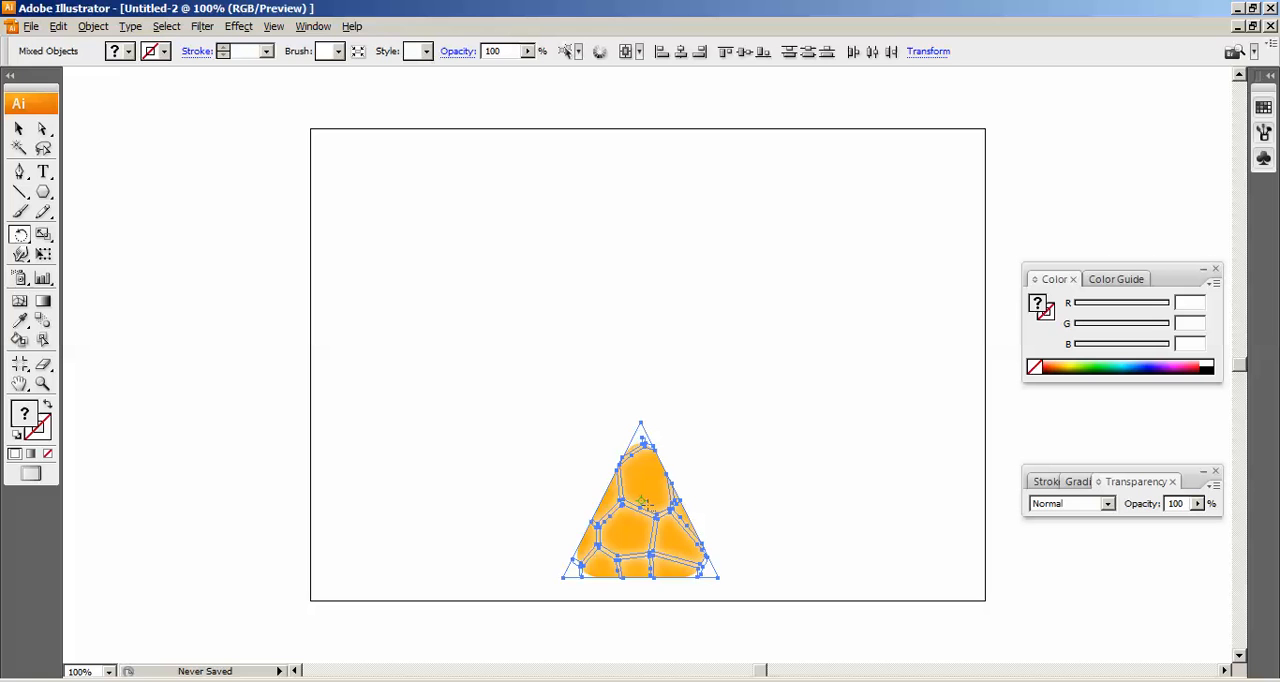
pyautogui.keyDown('alt'); pyautogui.click(640, 424); pyautogui.keyUp('alt')
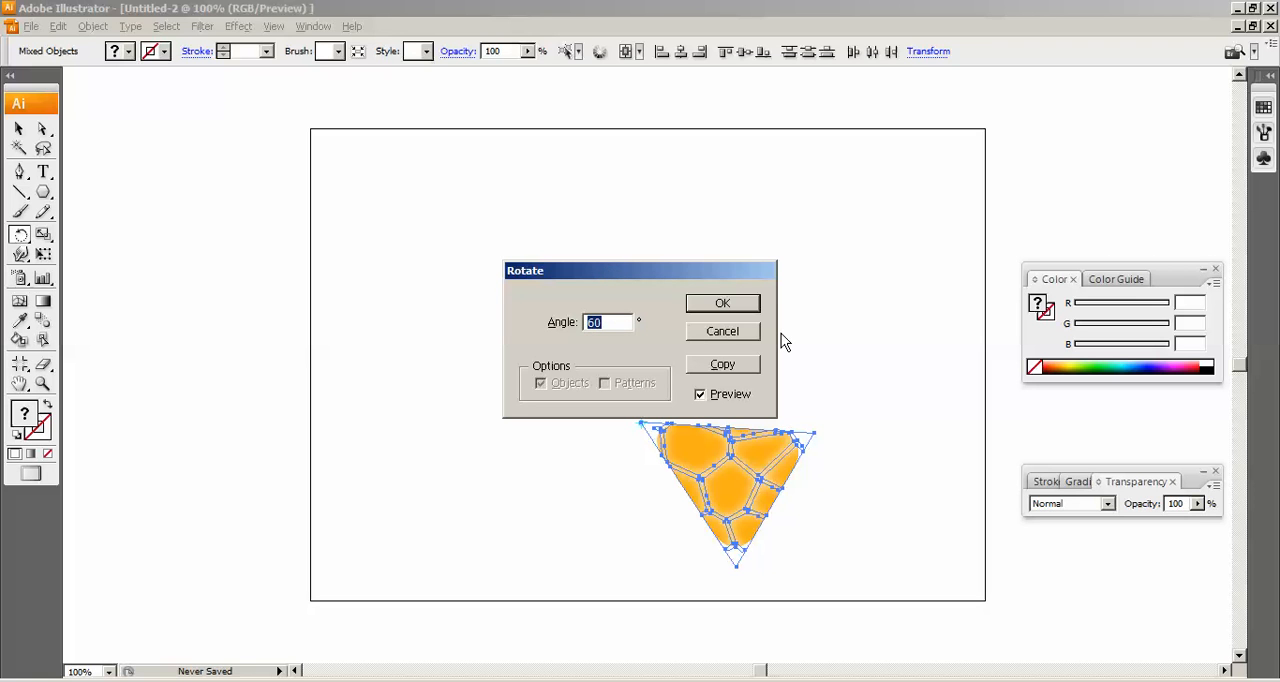
pyautogui.write('55')
pyautogui.click(740, 368)
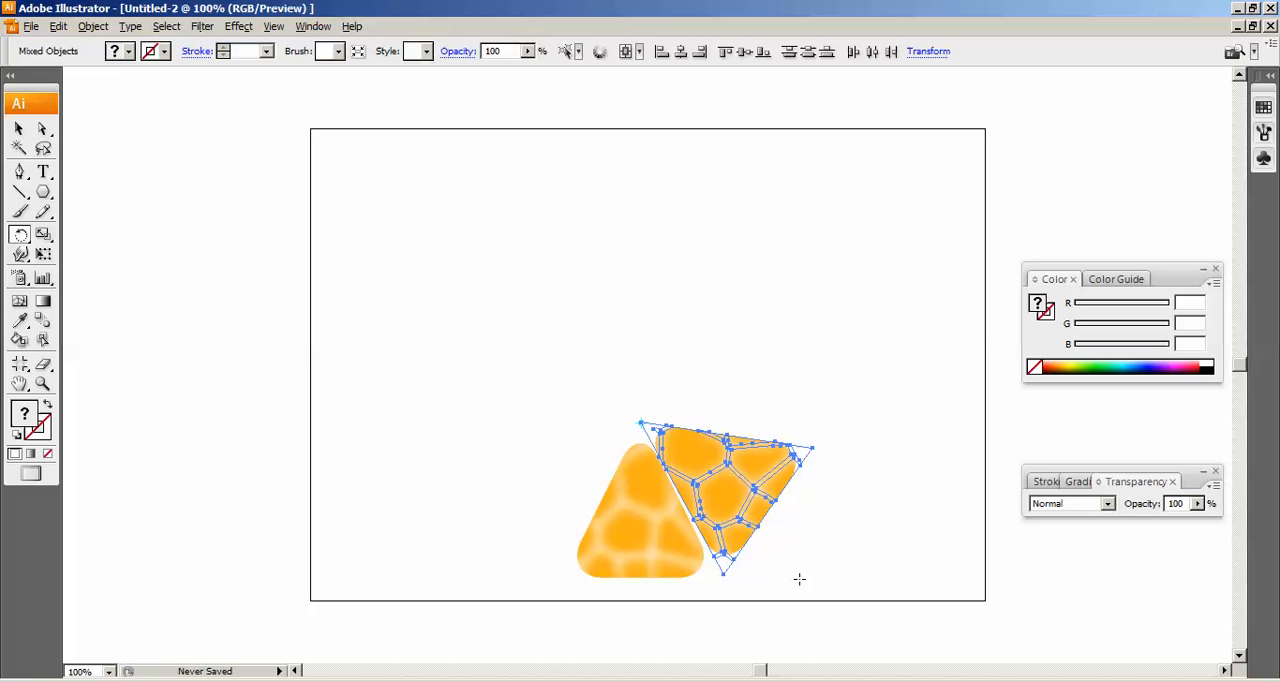
pyautogui.press('ctrl')
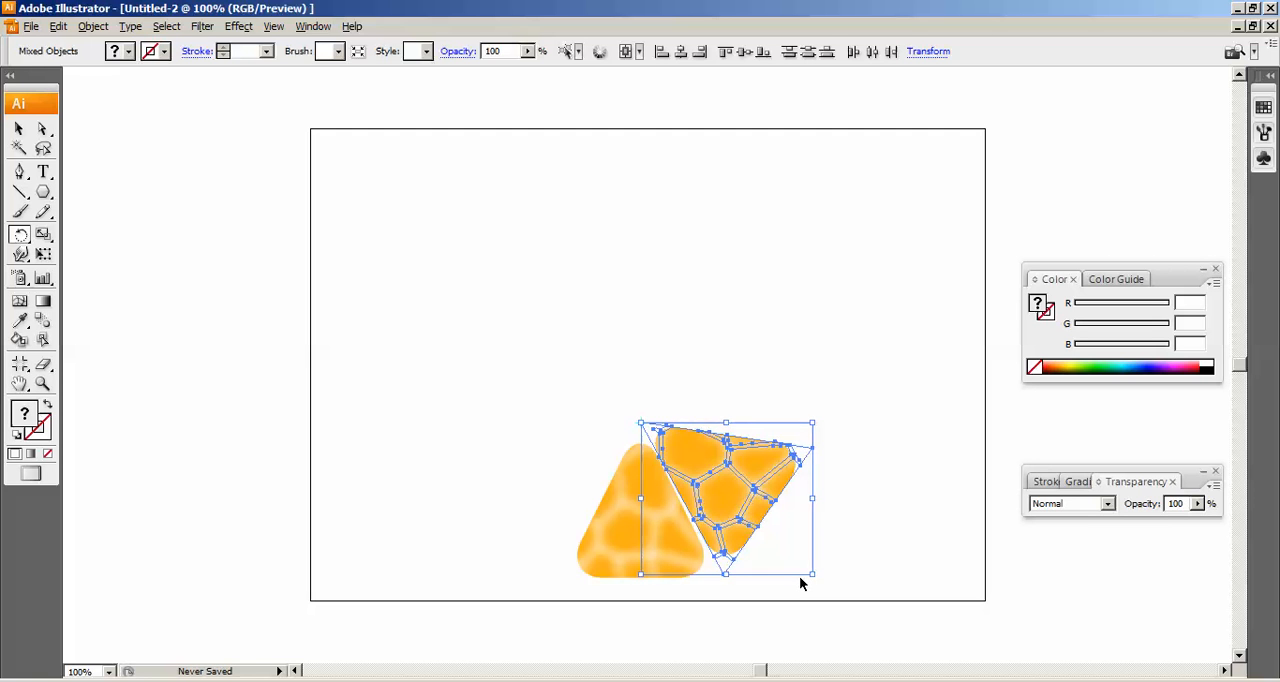
pyautogui.hotkey('ctrl', 'd')
pyautogui.hotkey('ctrl', 'd')
pyautogui.hotkey('ctrl', 'd')
pyautogui.hotkey('ctrl', 'd')
pyautogui.hotkey('ctrl', 'd')
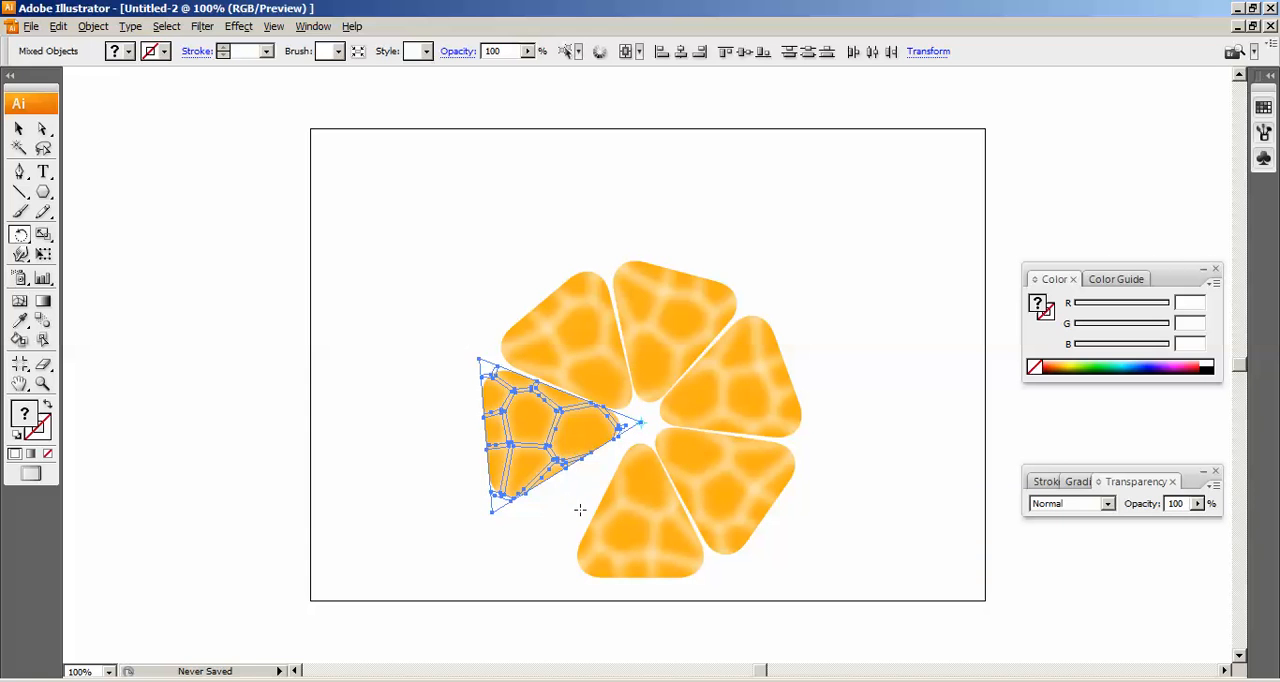
# Undo the 55° rotated copies and the last move of the triangle artwork.
pyautogui.hotkey('ctrl', 'z')
pyautogui.hotkey('ctrl', 'z')
pyautogui.hotkey('ctrl', 'z')
pyautogui.hotkey('ctrl', 'z')
pyautogui.hotkey('ctrl', 'z')
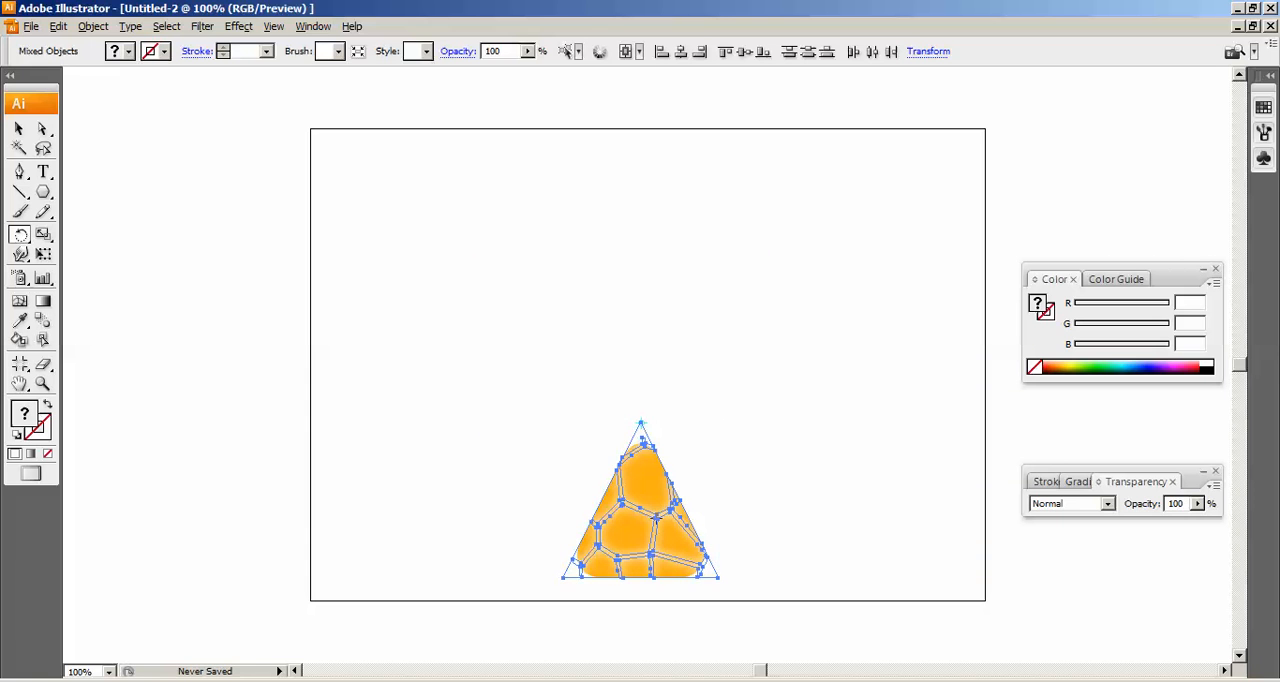
pyautogui.hotkey('ctrl', 'z')
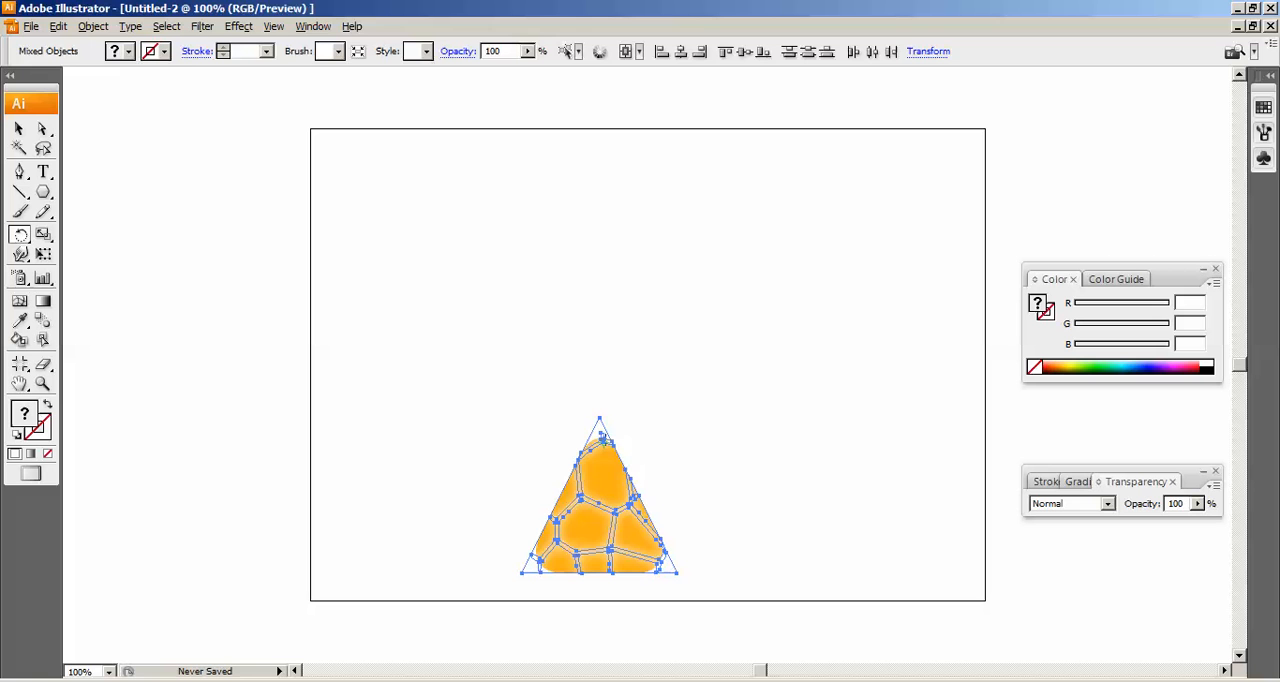
# Rotate a copy of the triangle artwork by 65° around its top corner and repeat the rotation to make five copies.
pyautogui.keyDown('alt'); pyautogui.click(600, 420); pyautogui.keyUp('alt')
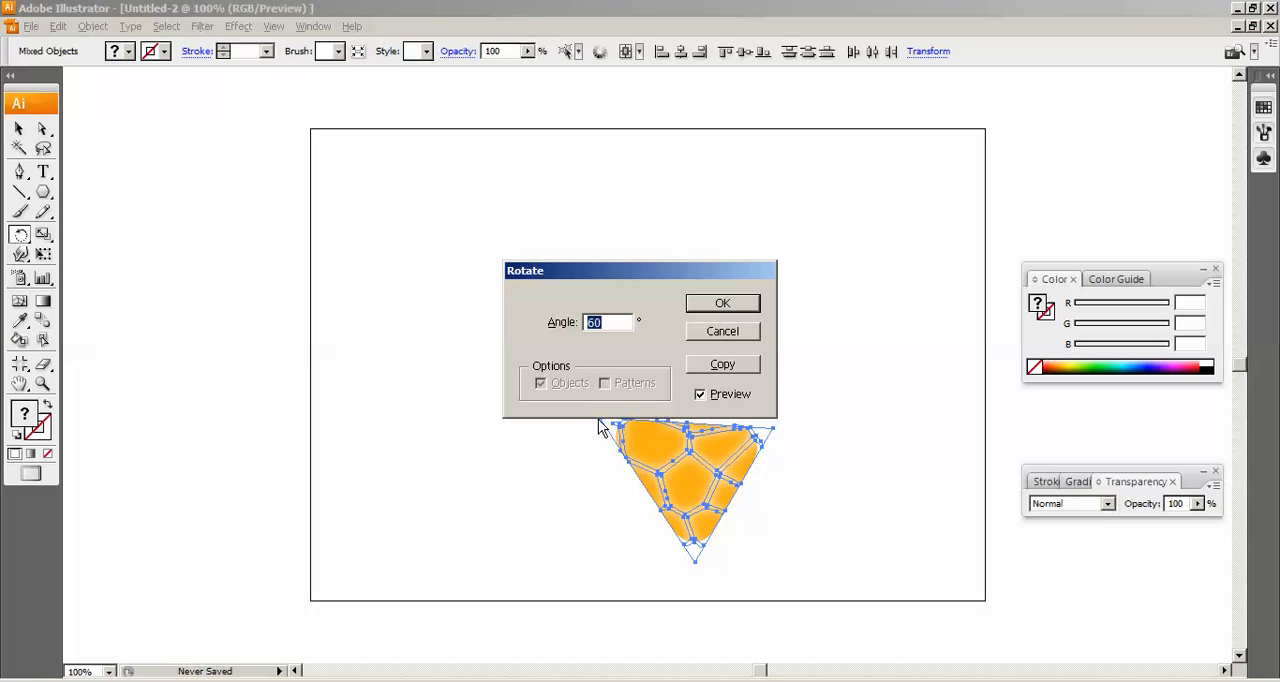
pyautogui.write('65')
pyautogui.click(722, 364)
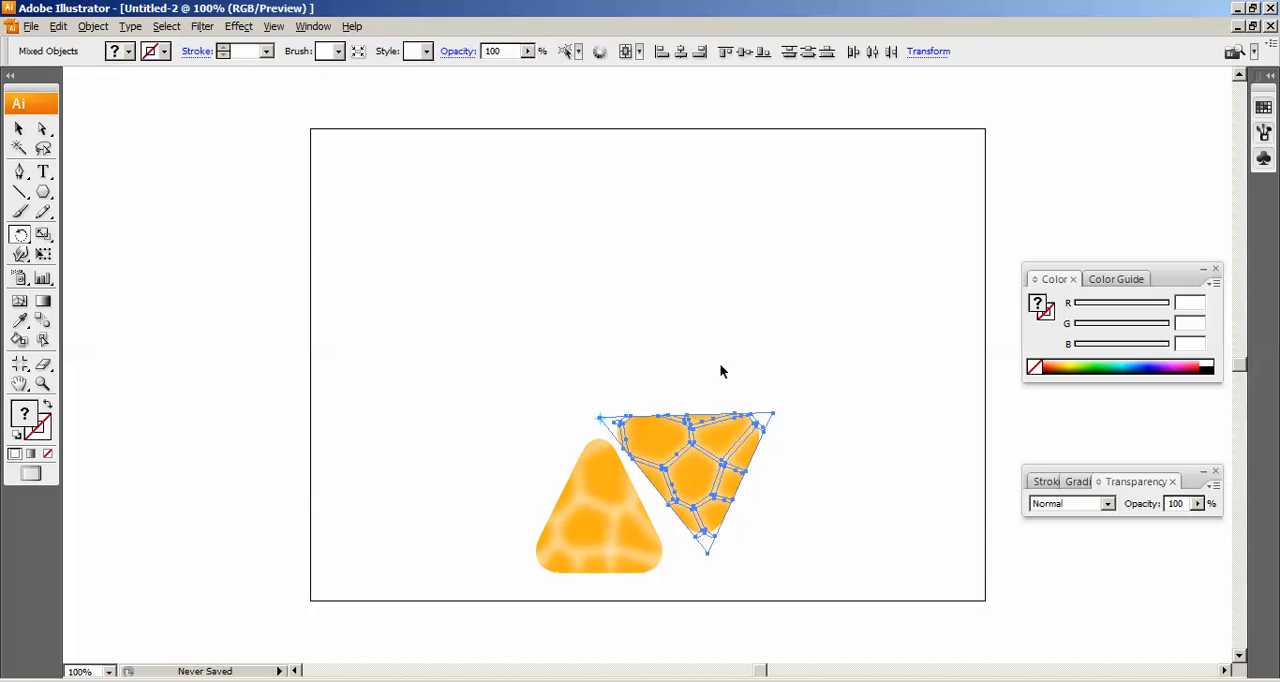
pyautogui.hotkey('ctrl', 'd')
pyautogui.hotkey('ctrl', 'd')
pyautogui.hotkey('ctrl', 'd')
pyautogui.hotkey('ctrl', 'd')
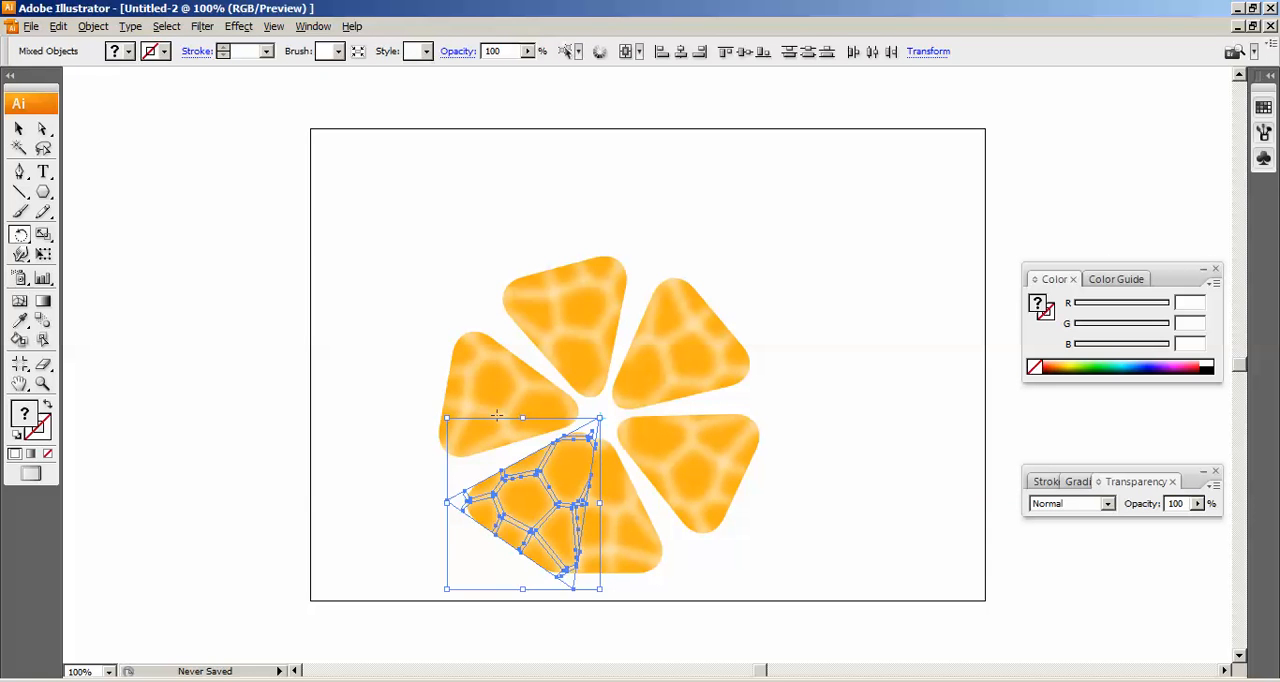
# Undo the 65° rotated copies and the last reduction of the triangle artwork.
pyautogui.hotkey('ctrl', 'z')
pyautogui.hotkey('ctrl', 'z')
pyautogui.hotkey('ctrl', 'z')
pyautogui.hotkey('ctrl', 'z')
pyautogui.hotkey('ctrl', 'z')
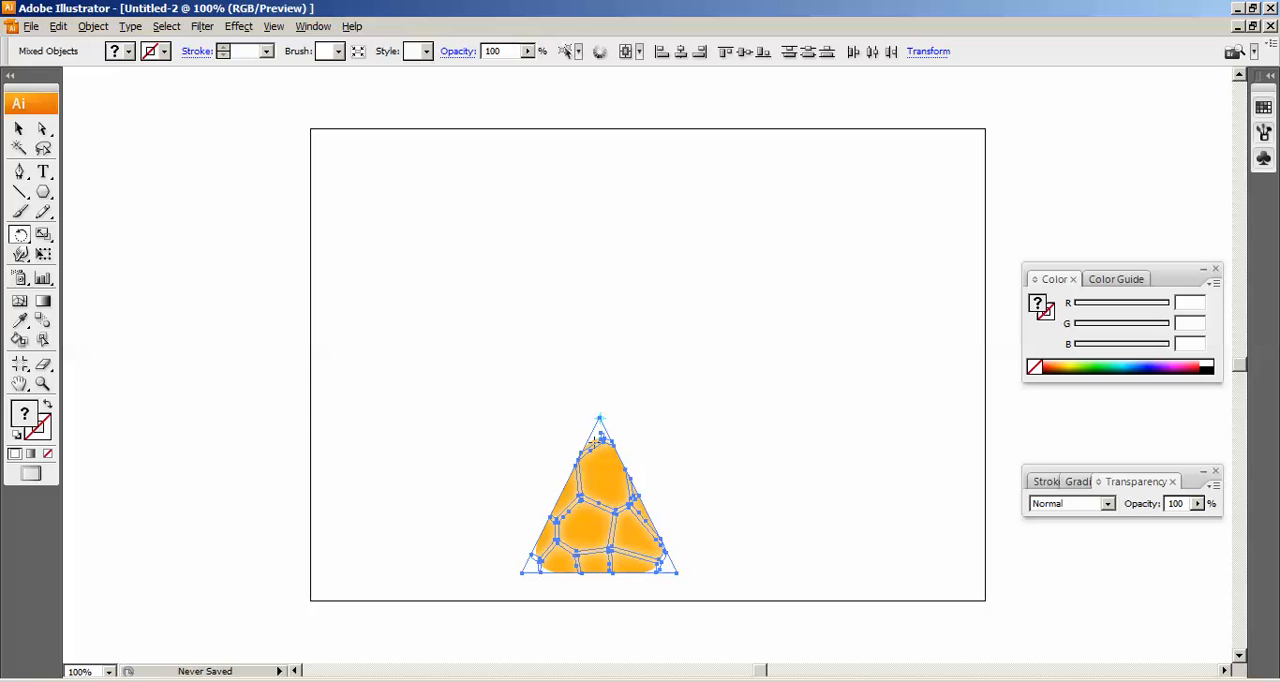
pyautogui.hotkey('ctrl', 'z')
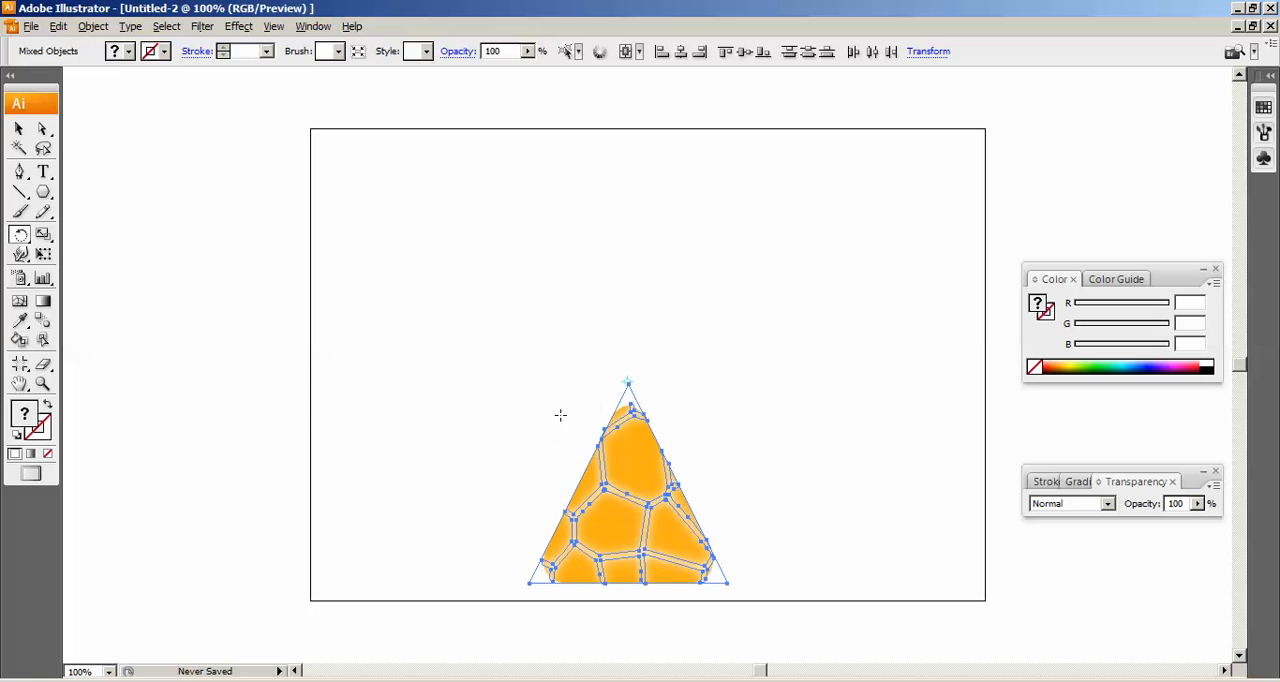
# Rotate a copy of the triangle artwork by 60° around its top corner and repeat it to complete a six-segment ring.
pyautogui.keyDown('alt'); pyautogui.click(628, 382); pyautogui.keyUp('alt')
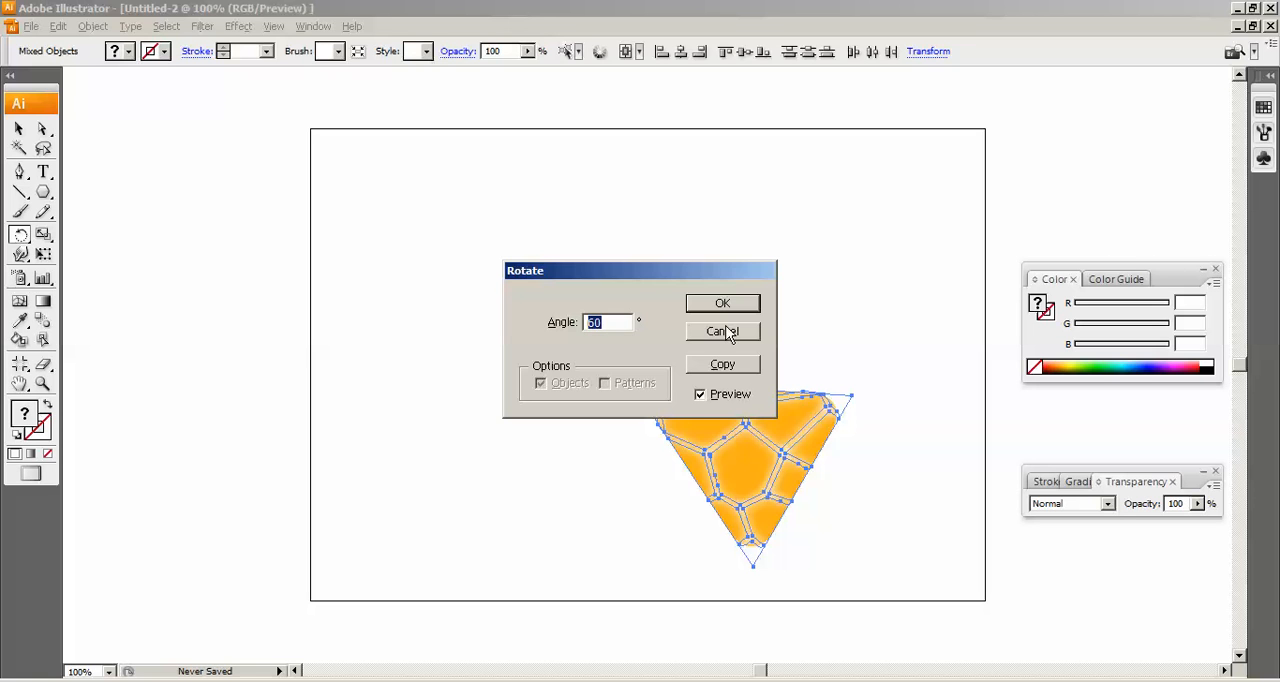
pyautogui.moveTo(644, 273); pyautogui.dragTo(711, 131)
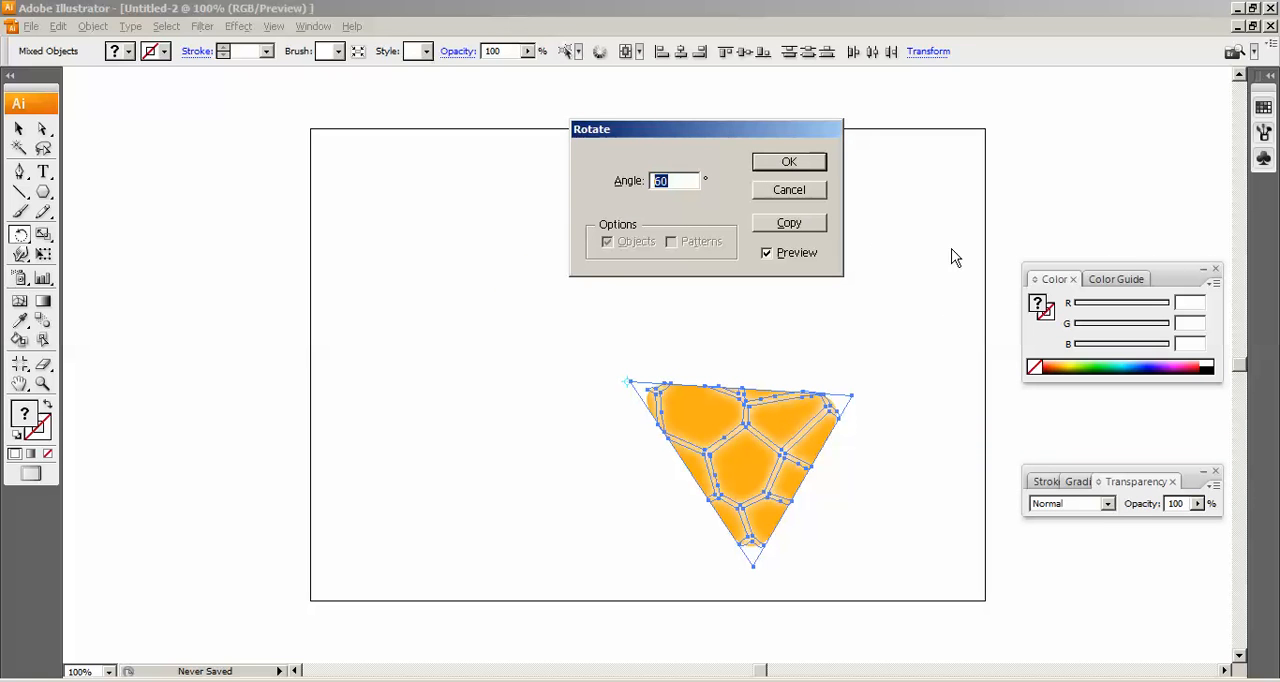
pyautogui.click(789, 223)
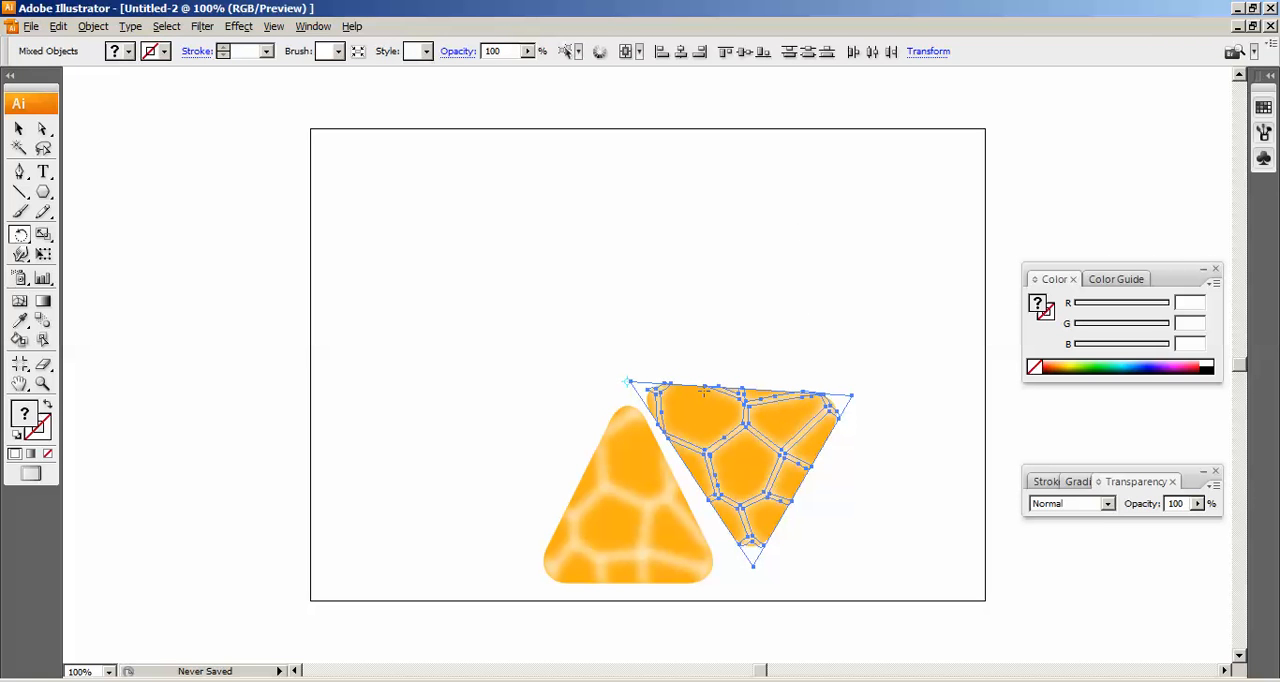
pyautogui.hotkey('ctrl', 'd')
pyautogui.hotkey('ctrl', 'd')
pyautogui.hotkey('ctrl', 'd')
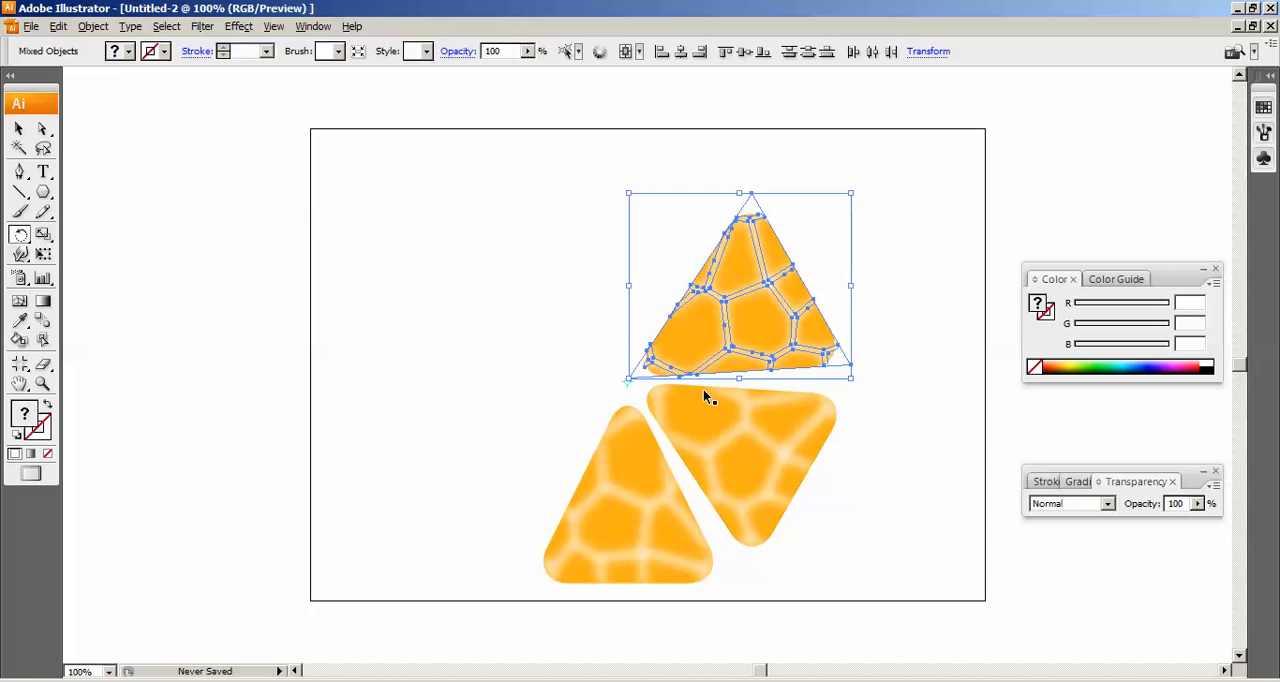
pyautogui.hotkey('ctrl', 'd')
# Leave the Rotate tool and select all six orange segments together.
pyautogui.click(18, 128)
pyautogui.click(858, 570)
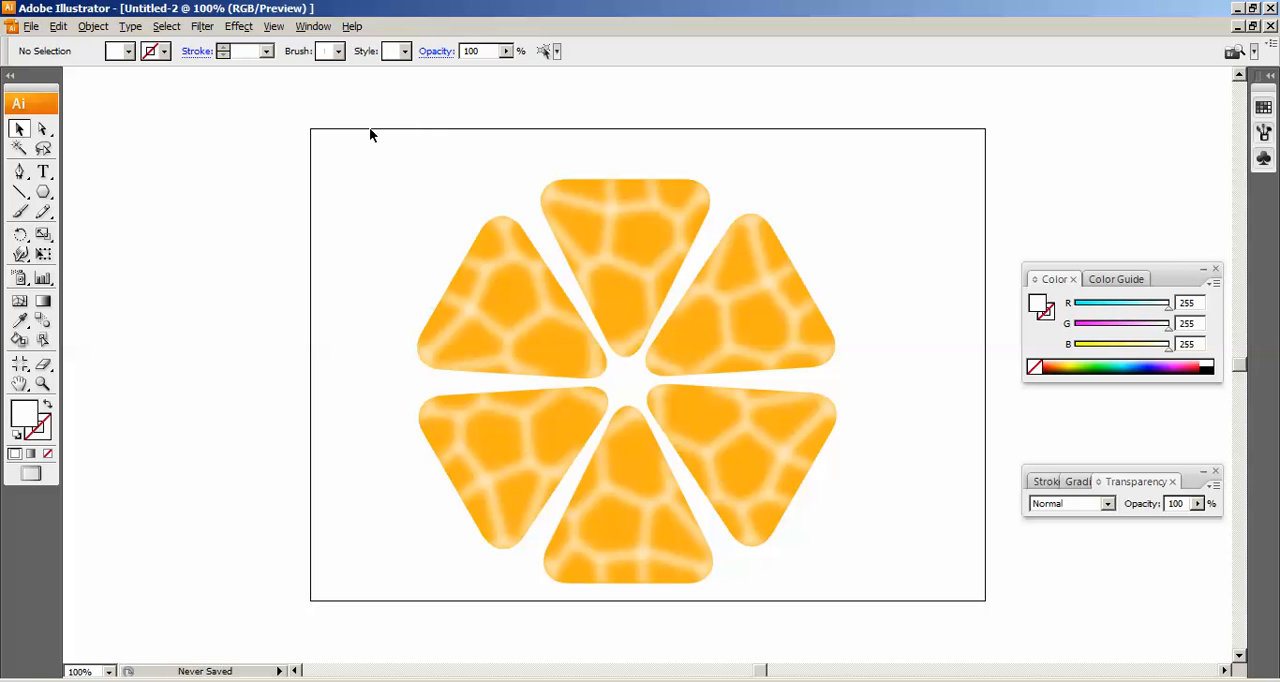
pyautogui.moveTo(355, 140); pyautogui.dragTo(927, 613)
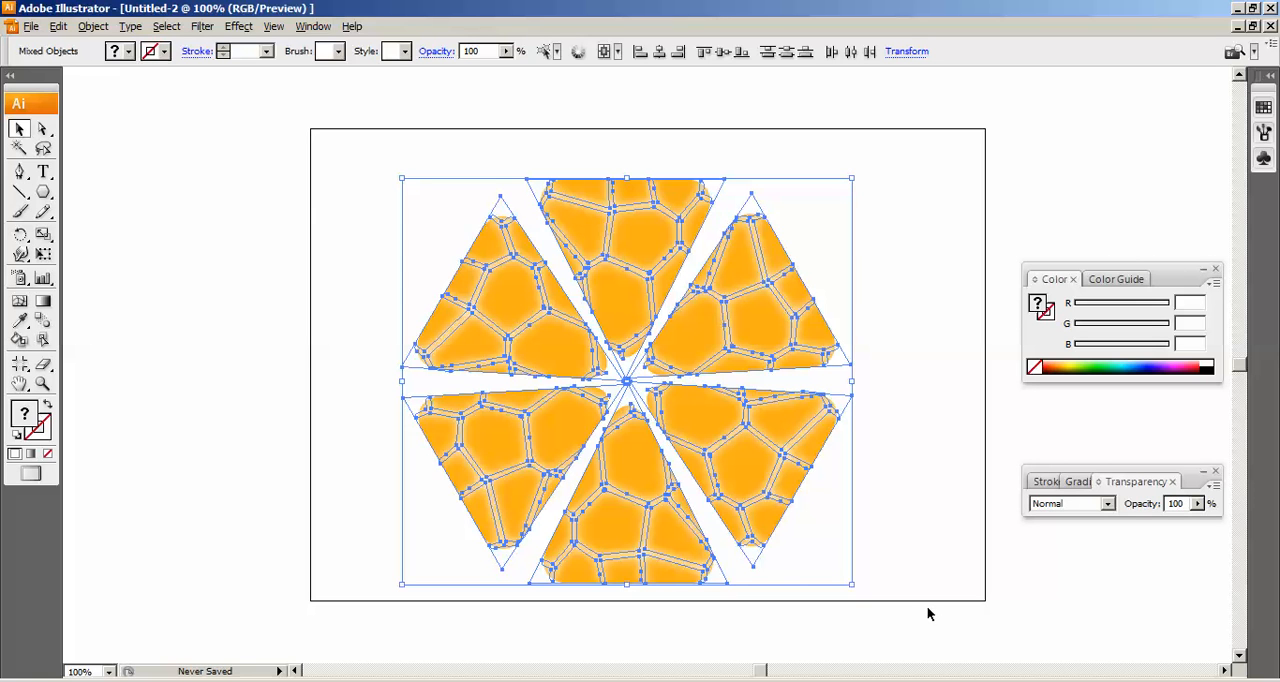